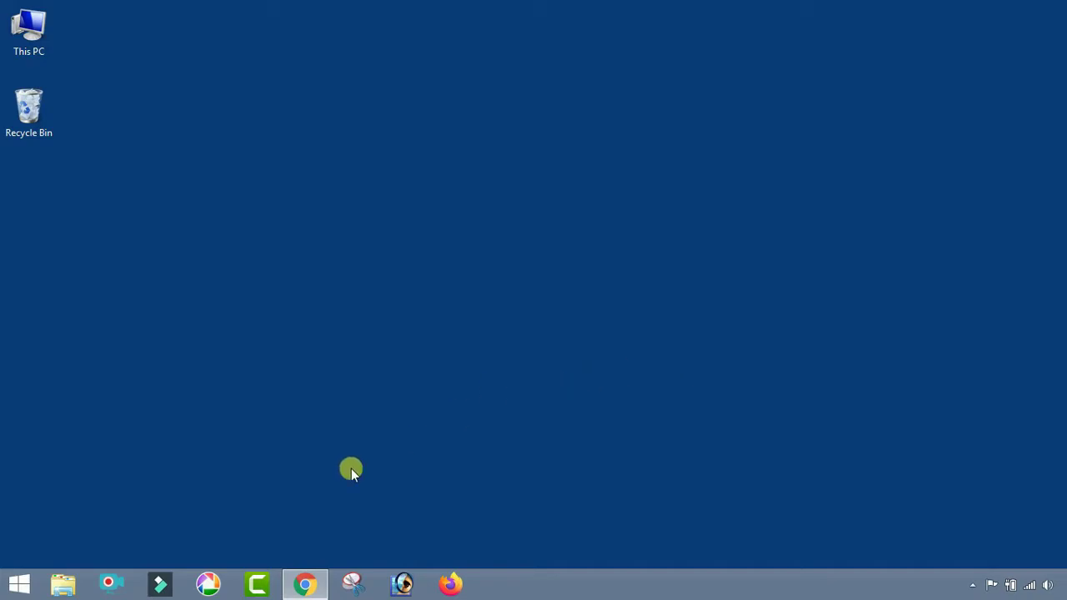
# - In Chrome's Google tab, search the web for 'BANGLAR BHUMI'
pyautogui.click(303, 584)
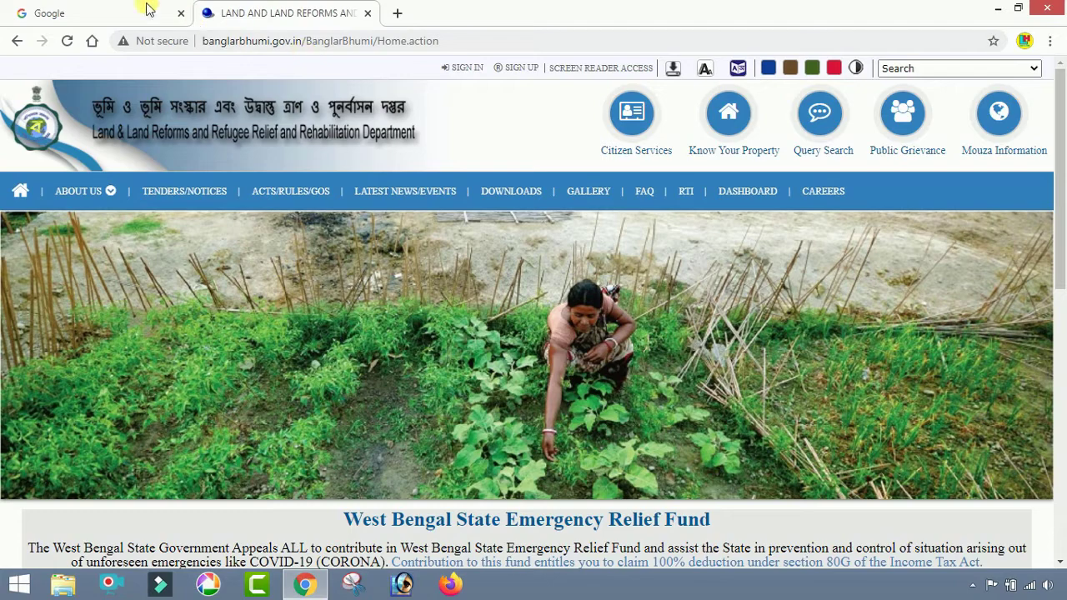
pyautogui.click(139, 10)
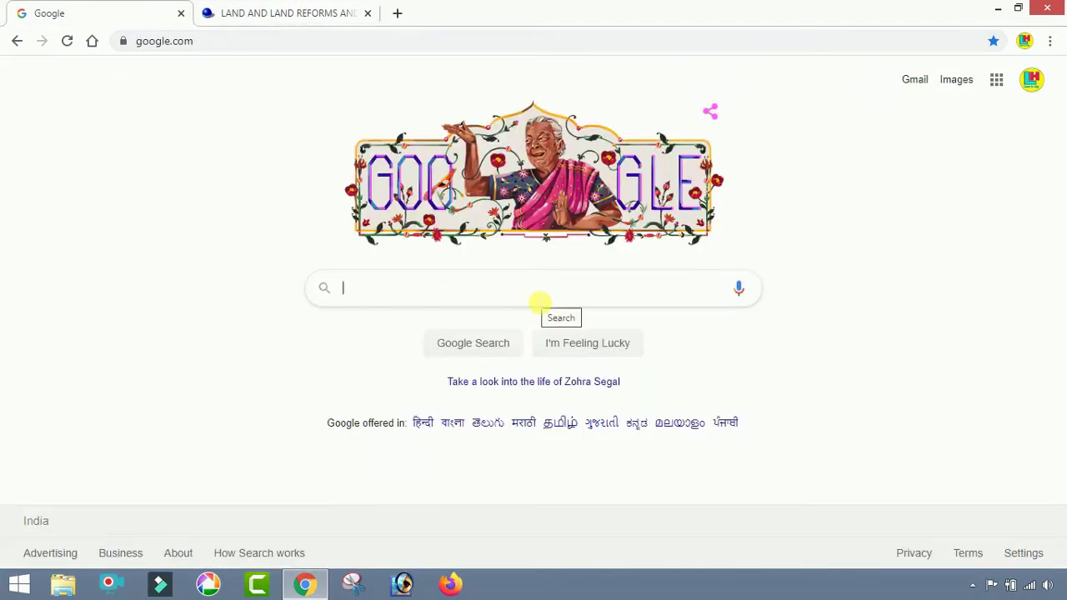
pyautogui.write('BANG')
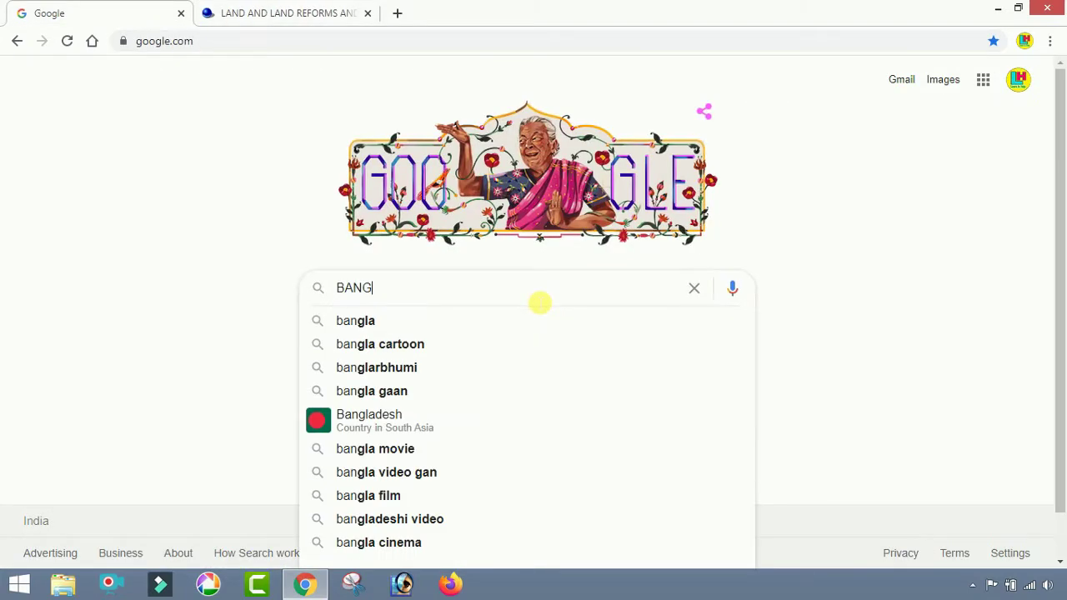
pyautogui.write('LAR B')
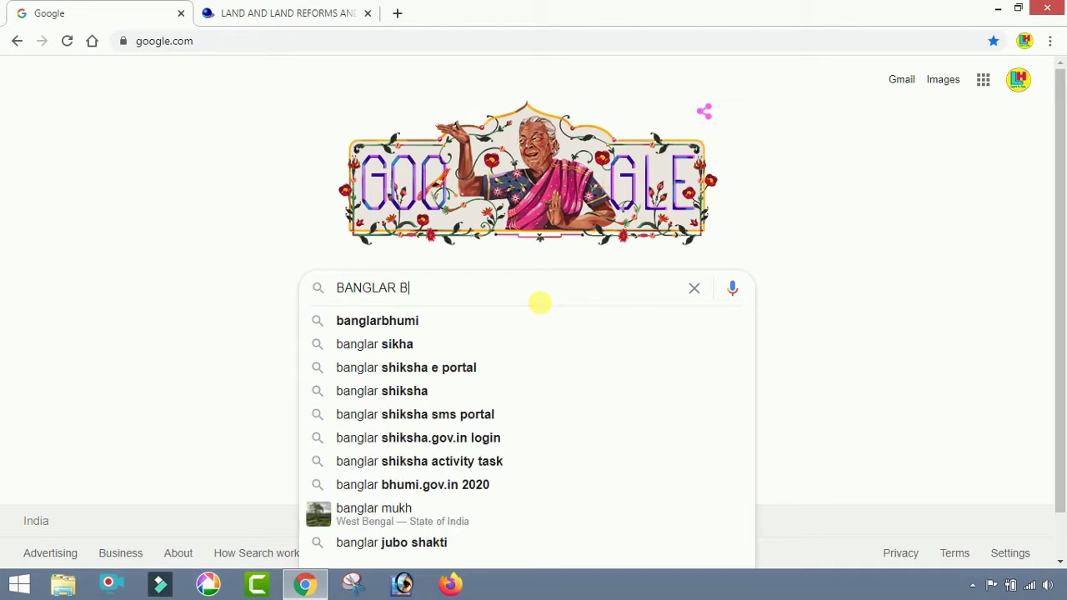
pyautogui.write('HUMI')
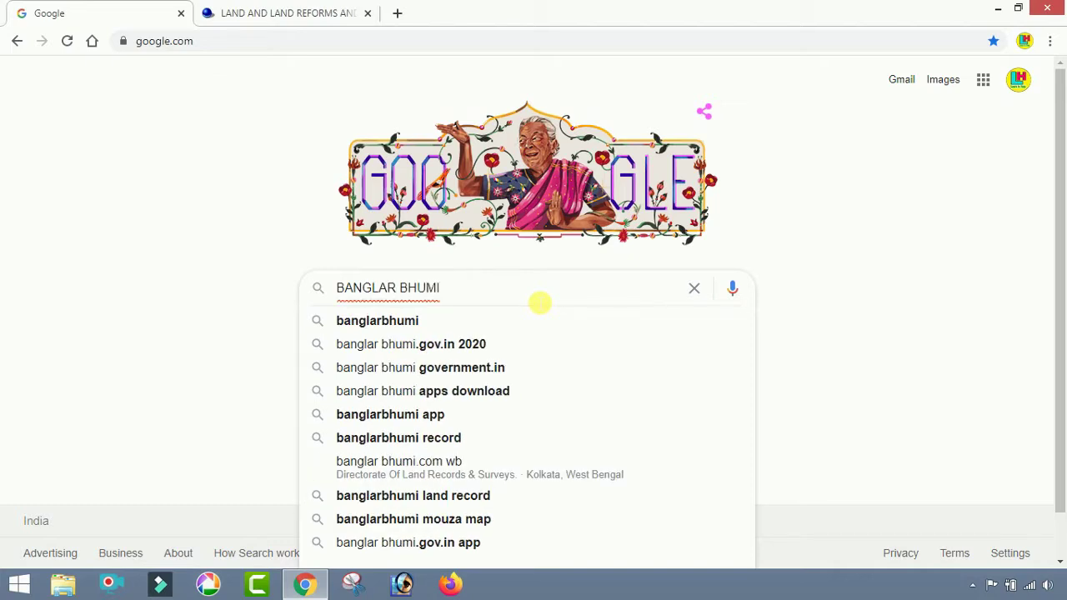
pyautogui.press('Return')
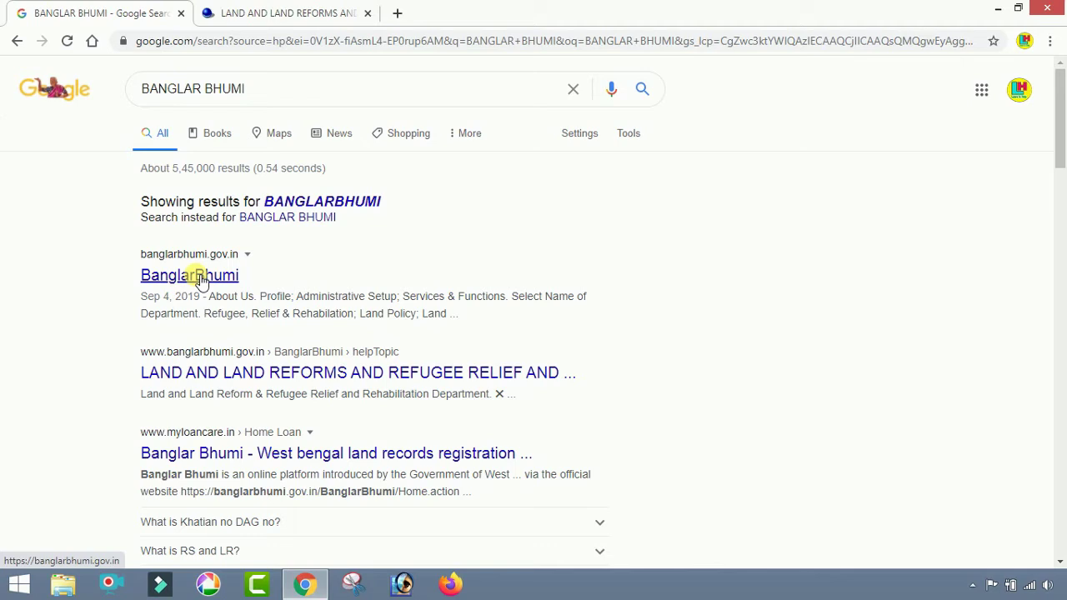
# - Open the official BanglarBhumi result in a new tab and close the duplicate site tab
pyautogui.rightClick(200, 279)
pyautogui.click(231, 287)
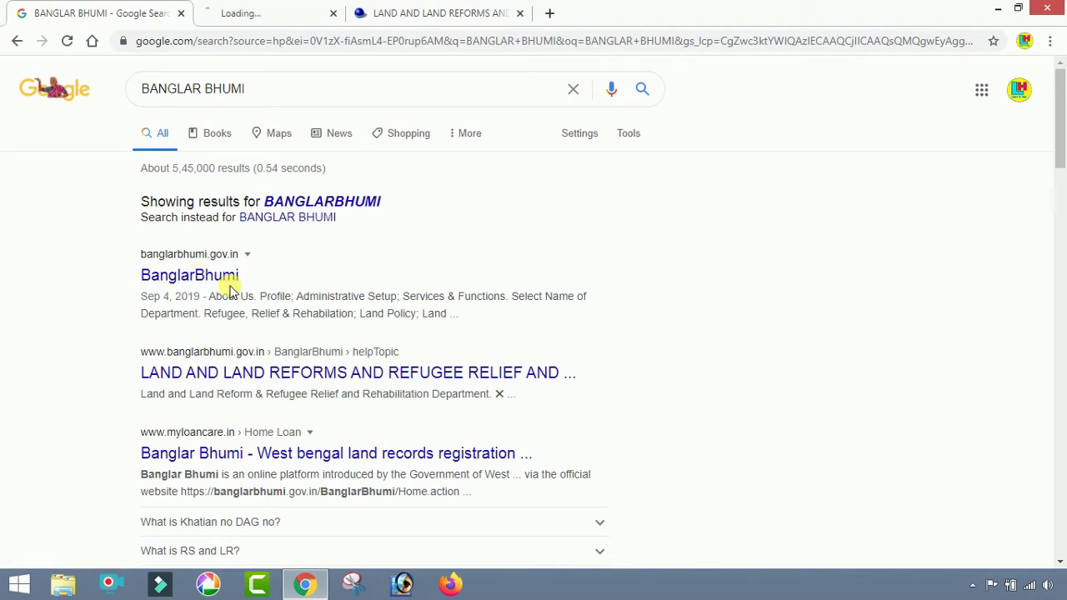
pyautogui.click(257, 18)
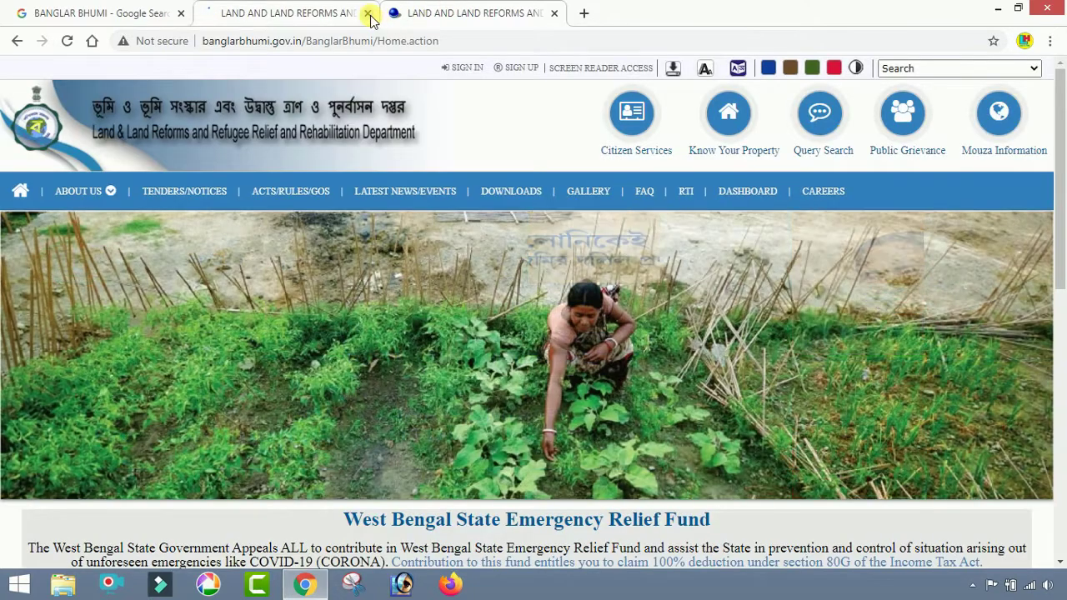
pyautogui.click(368, 13)
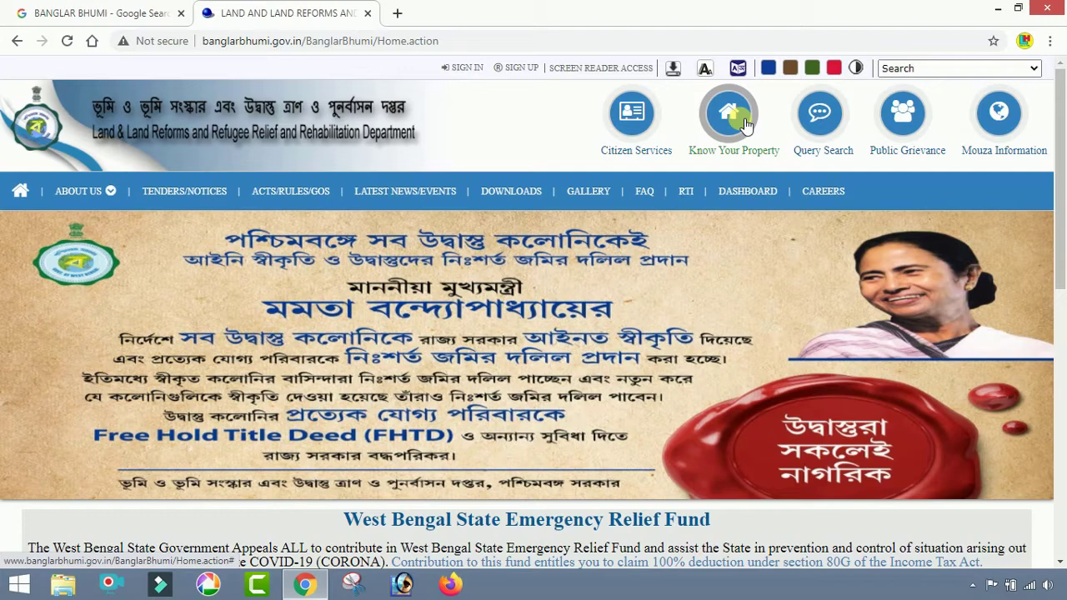
# - In Know Your Property, select district Murshidabad, block Beldanga - I and mouza Barua
pyautogui.click(742, 122)
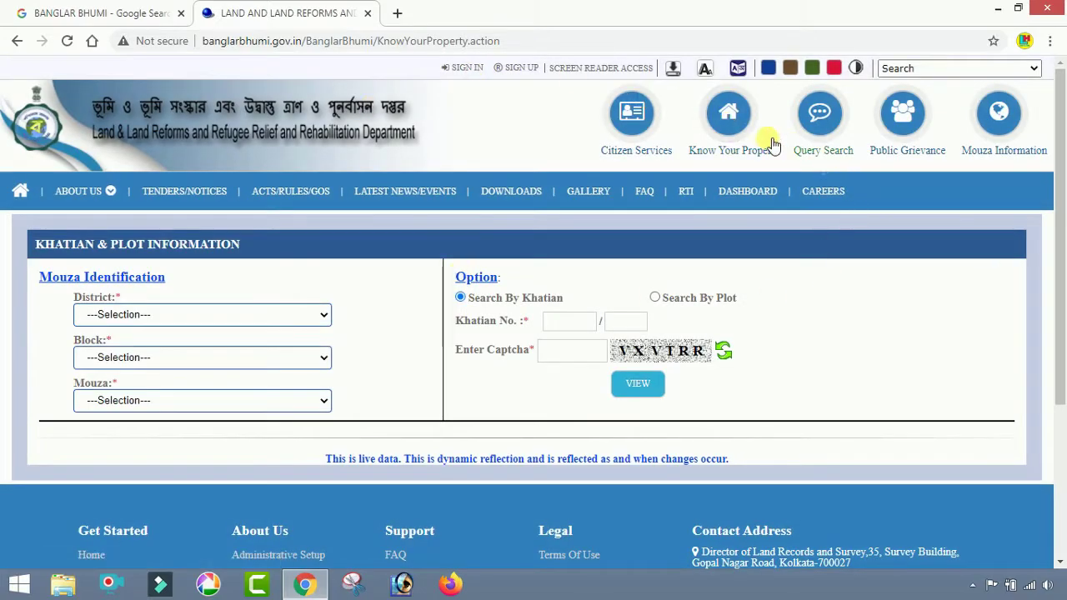
pyautogui.click(161, 321)
pyautogui.click(164, 213)
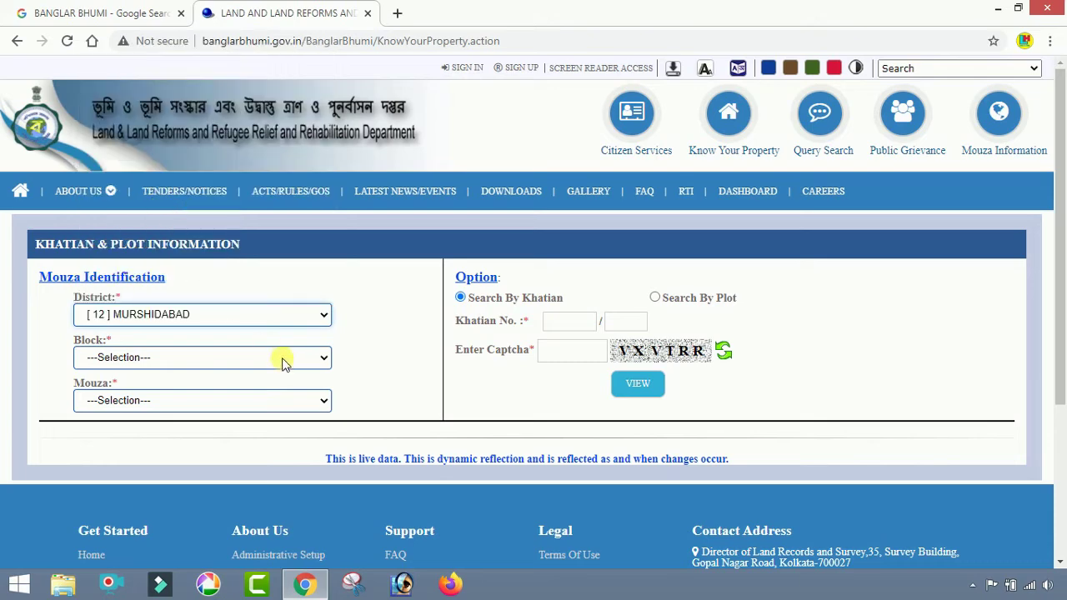
pyautogui.click(306, 365)
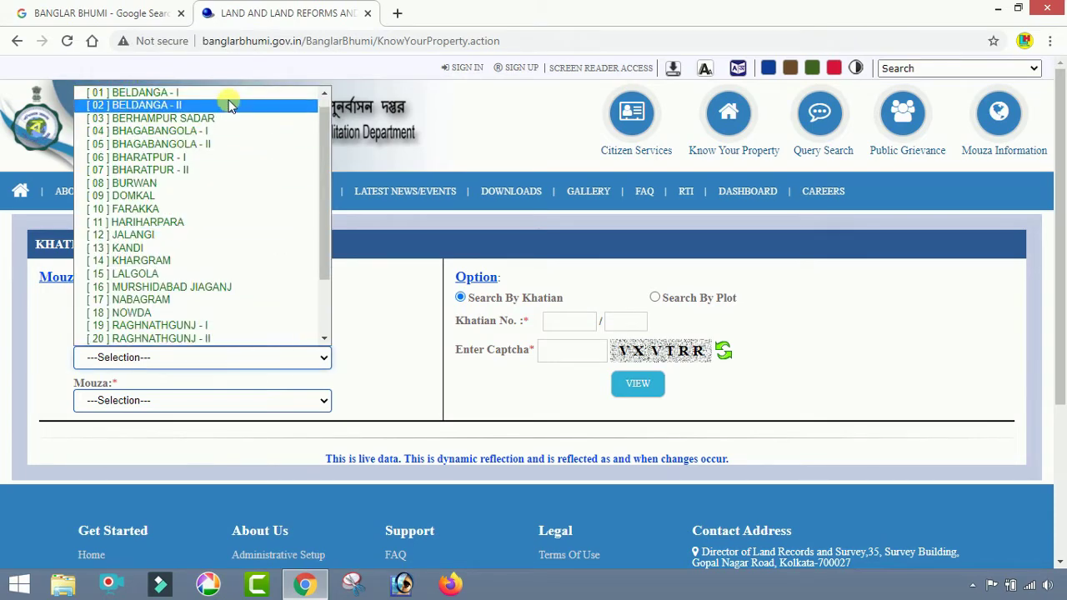
pyautogui.click(226, 95)
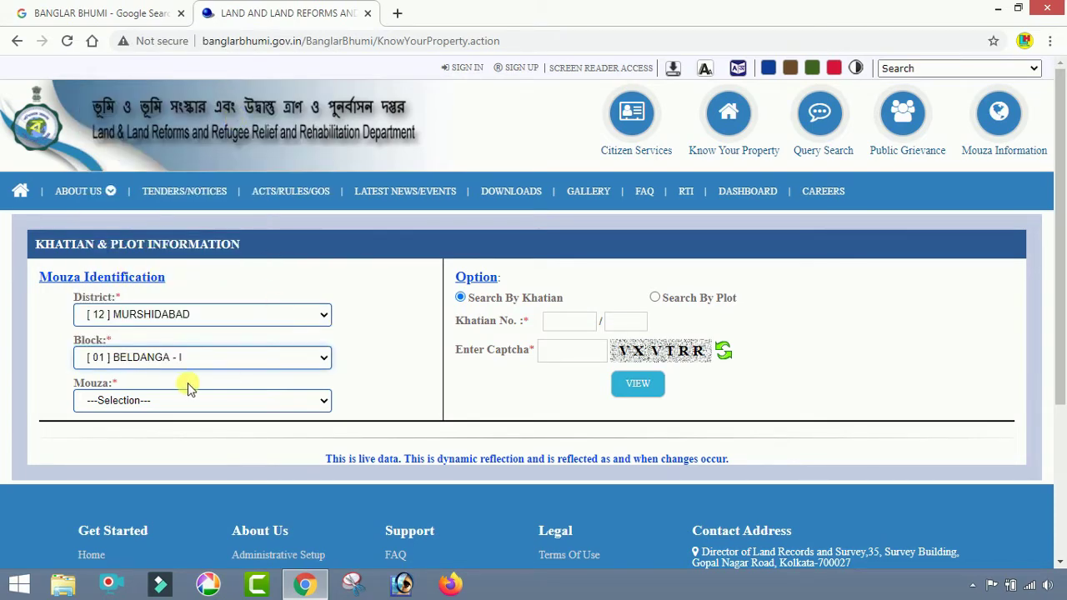
pyautogui.click(289, 401)
pyautogui.scroll(-7, 237, 359)
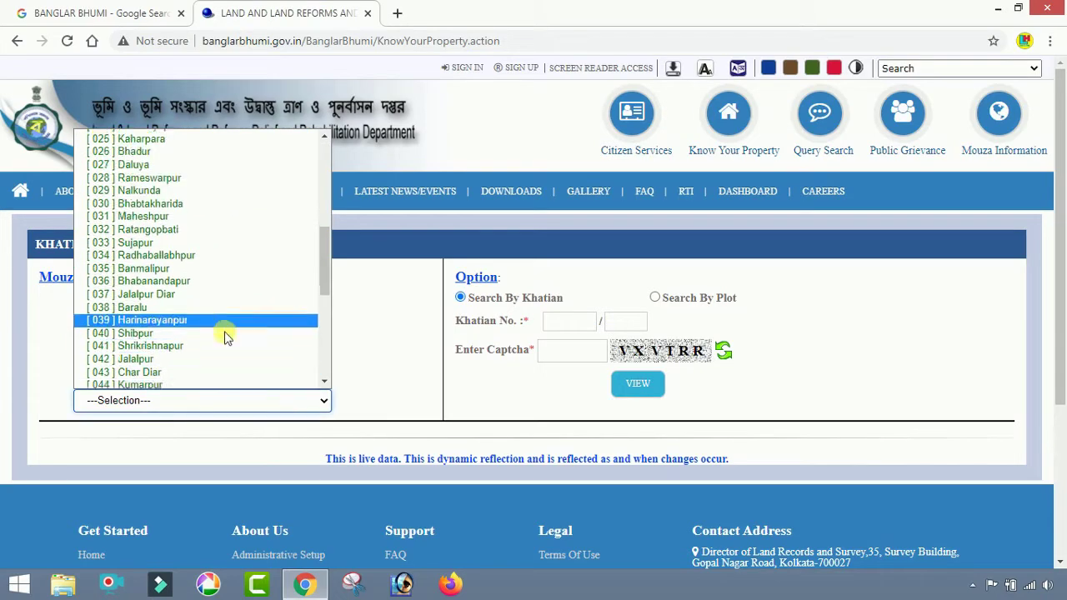
pyautogui.click(210, 290)
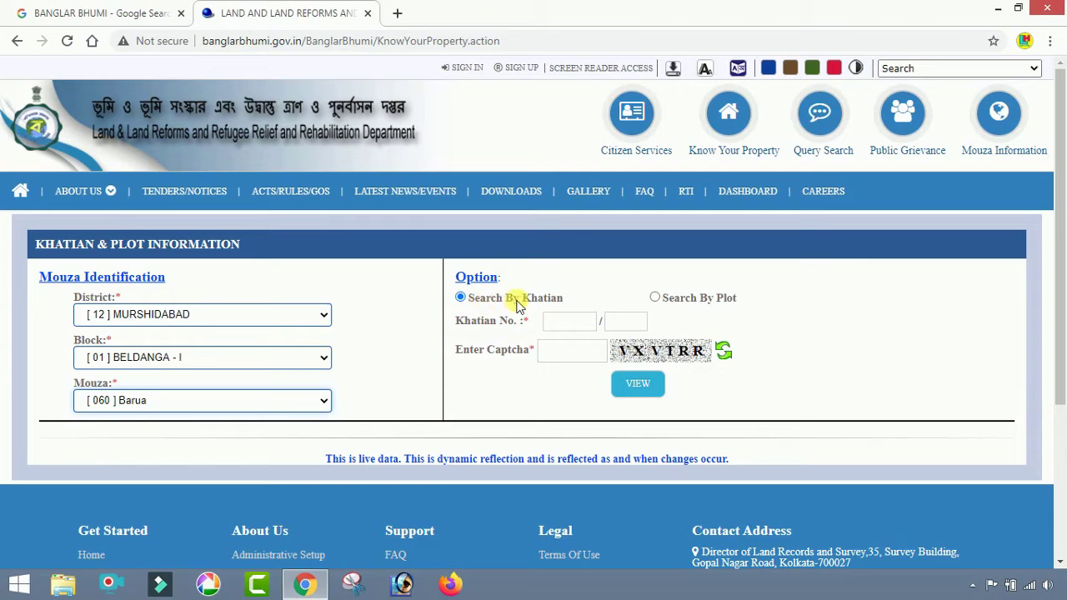
# - Search by plot number 3558 with the captcha to view its land records
pyautogui.click(655, 298)
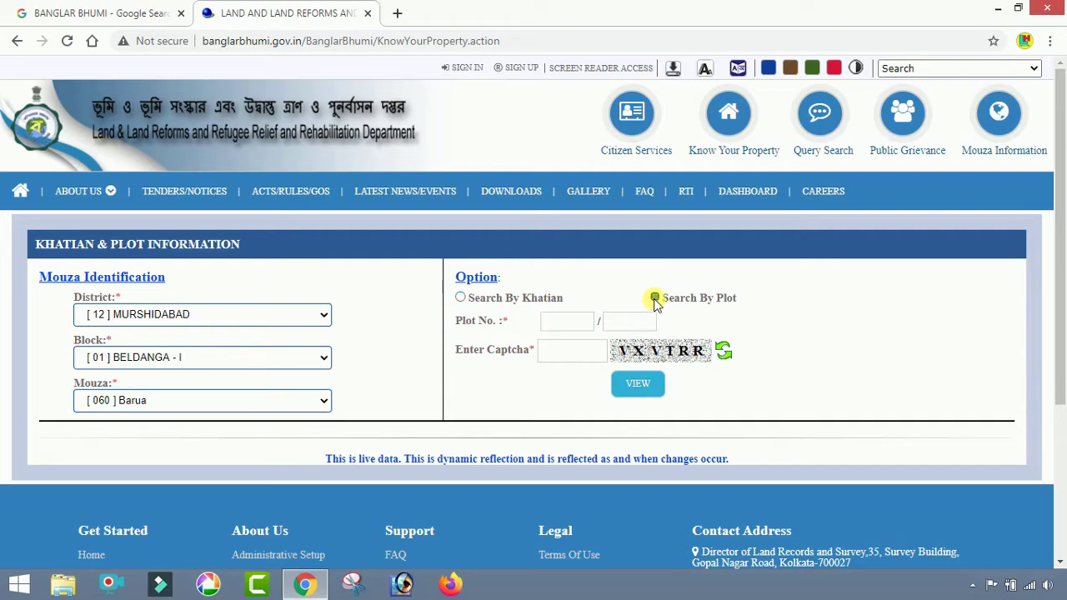
pyautogui.click(580, 328)
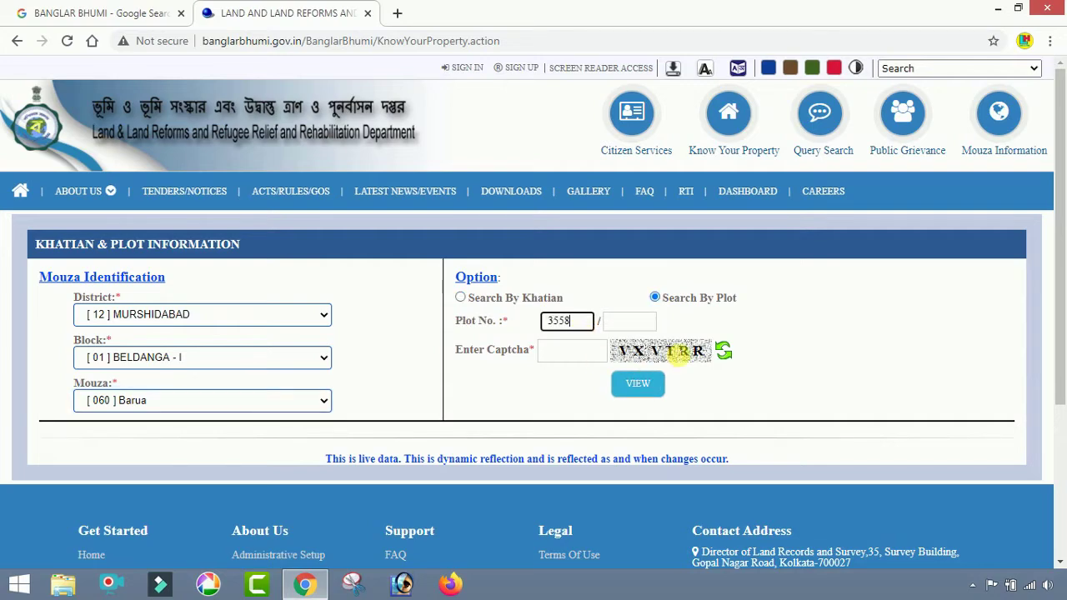
pyautogui.click(586, 353)
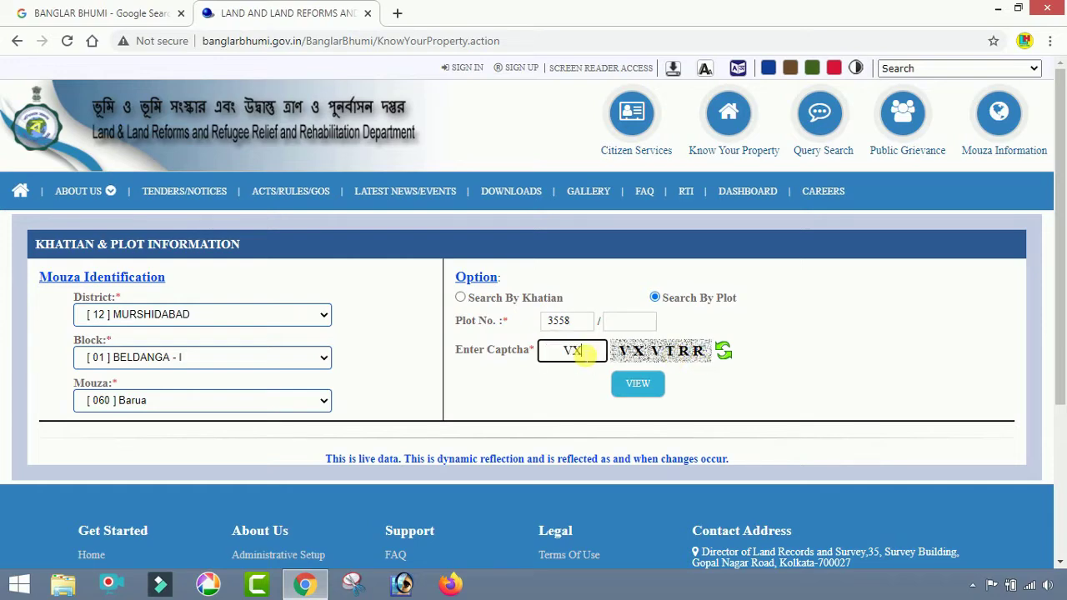
pyautogui.write('VXVTRR')
pyautogui.click(637, 385)
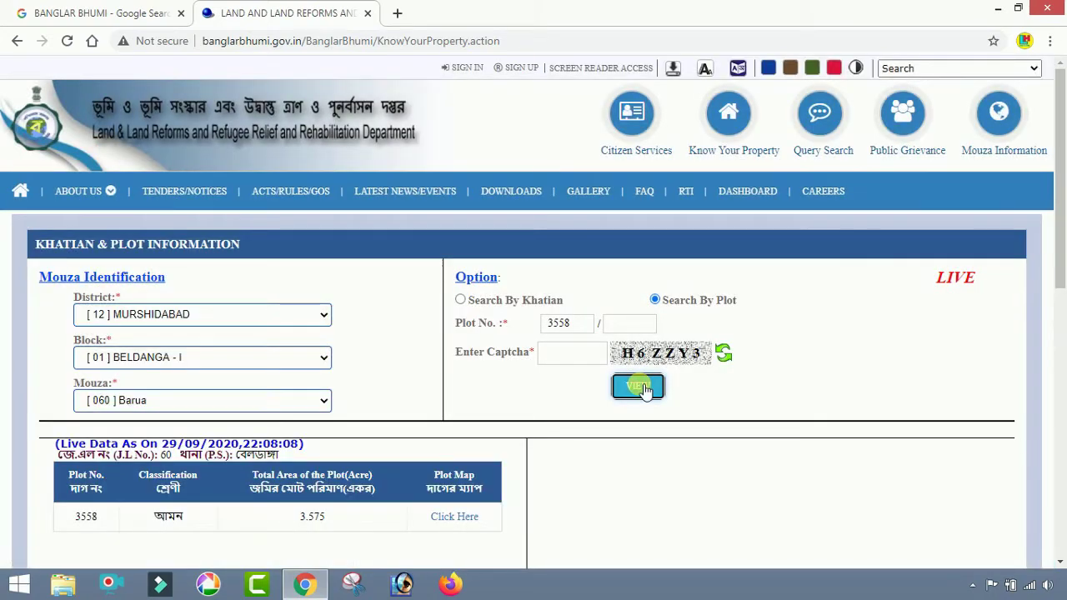
# - Scroll through plot 3558's Khatian & Plot Information to review its classification and 3.575-acre area
pyautogui.scroll(-1, 600, 317)
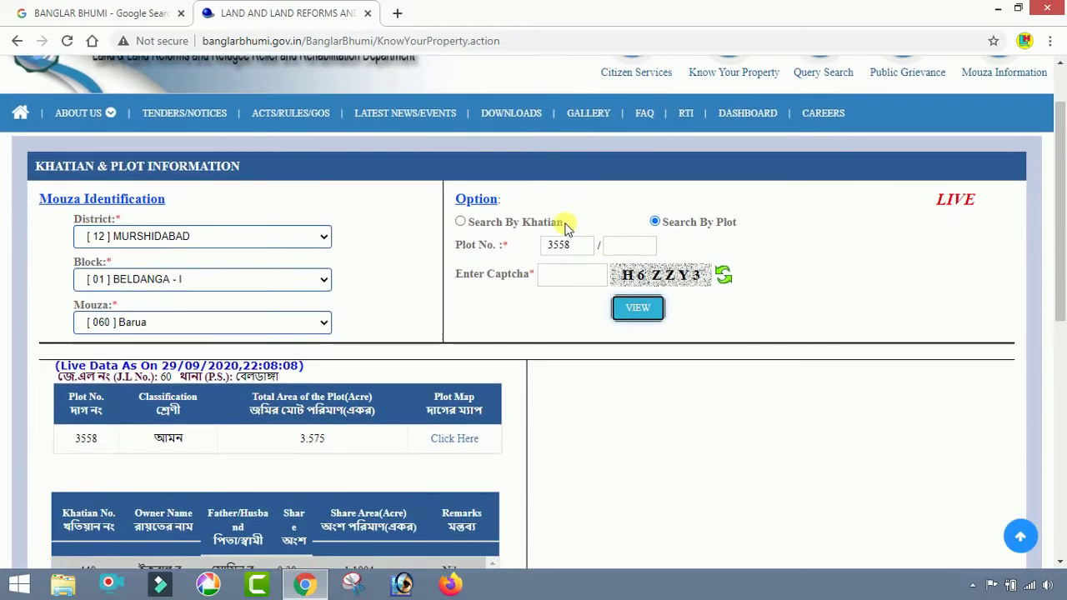
pyautogui.scroll(-2, 316, 385)
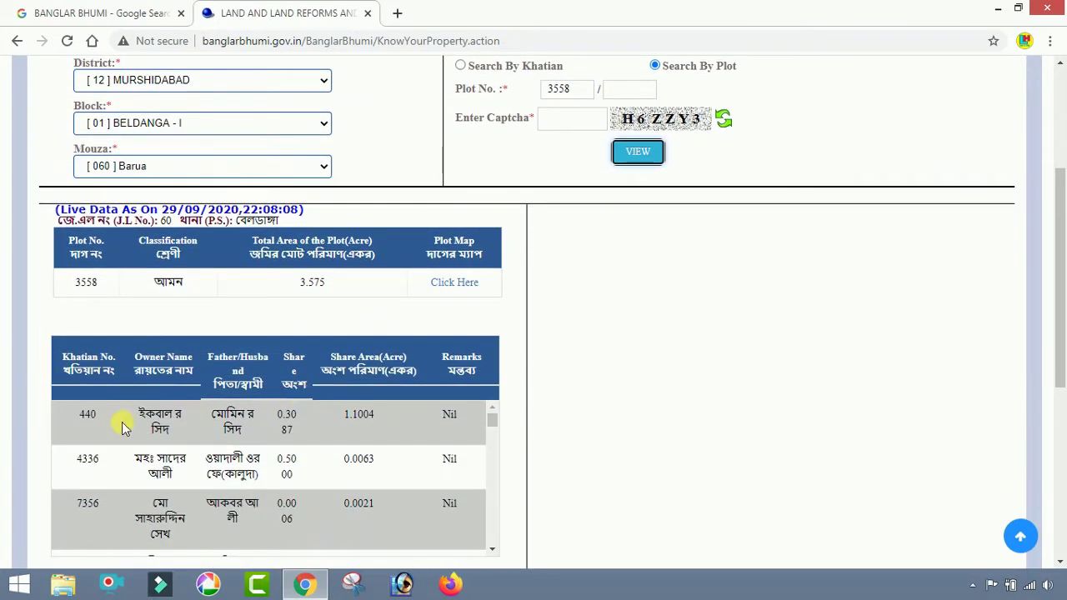
pyautogui.scroll(-3, 118, 425)
pyautogui.scroll(-2, 553, 486)
pyautogui.scroll(-4, 143, 279)
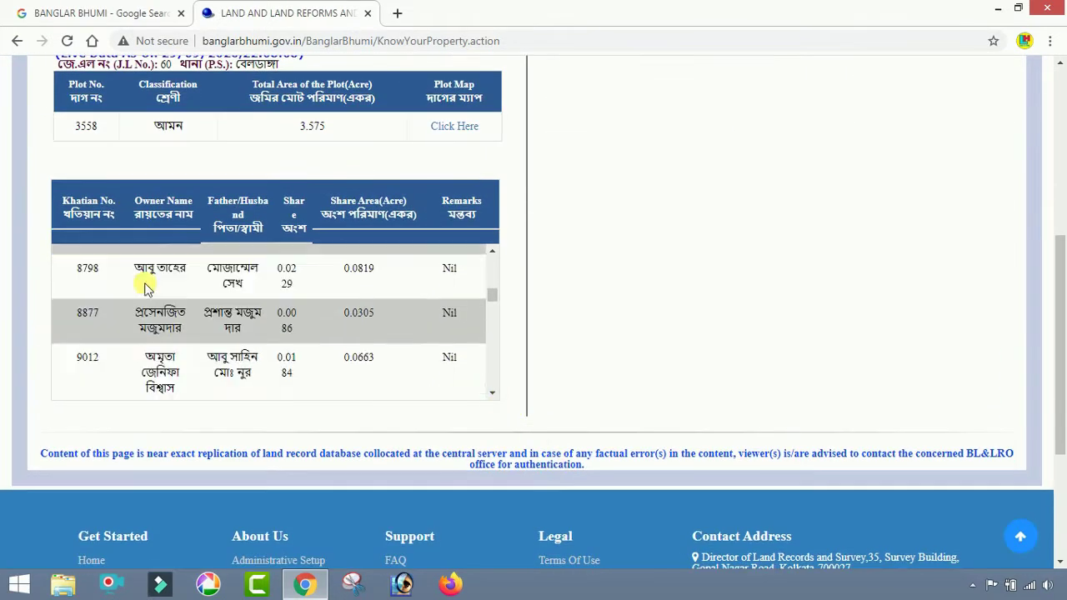
pyautogui.scroll(-5, 143, 284)
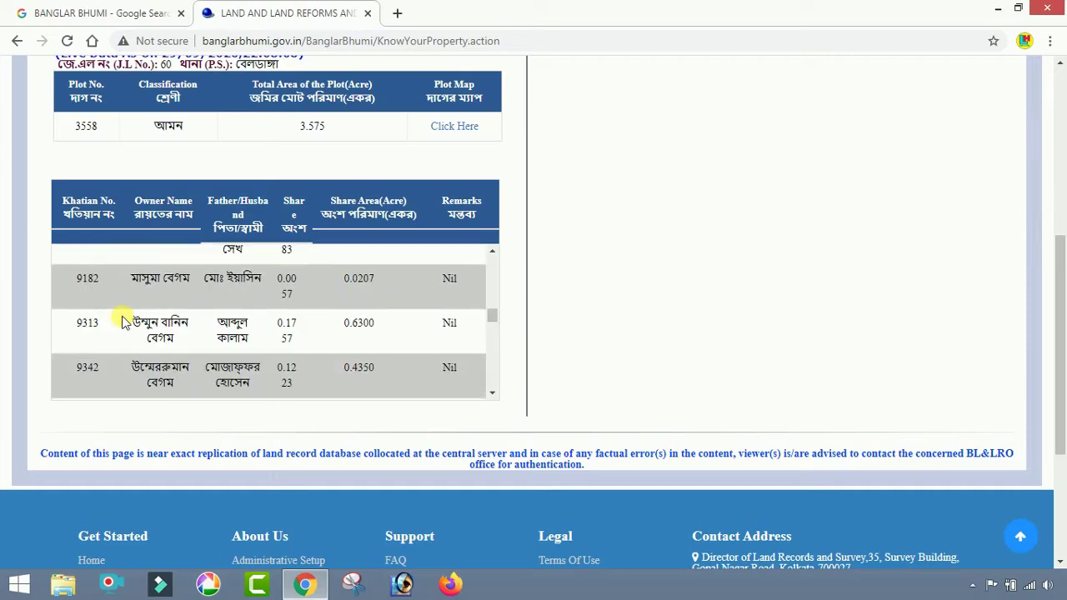
pyautogui.scroll(2, 122, 322)
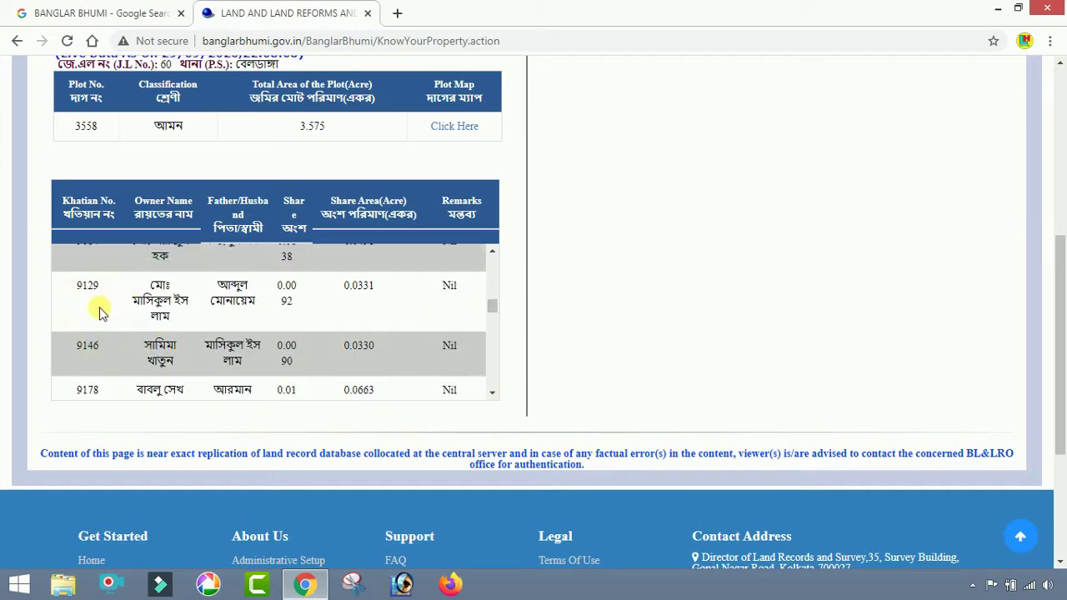
pyautogui.scroll(2, 100, 313)
pyautogui.scroll(-1, 100, 327)
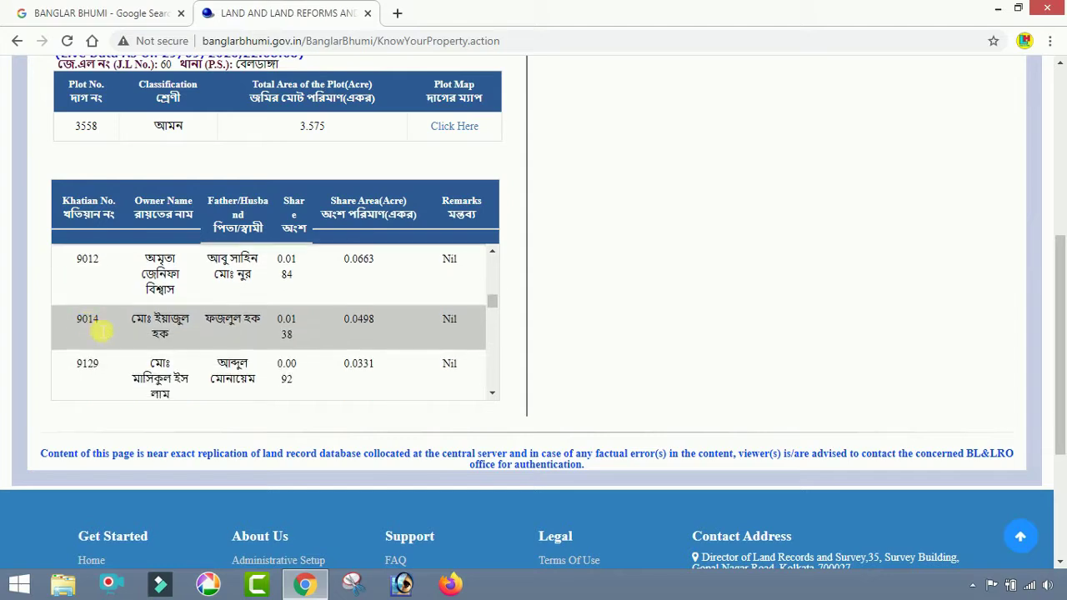
pyautogui.scroll(3, 107, 345)
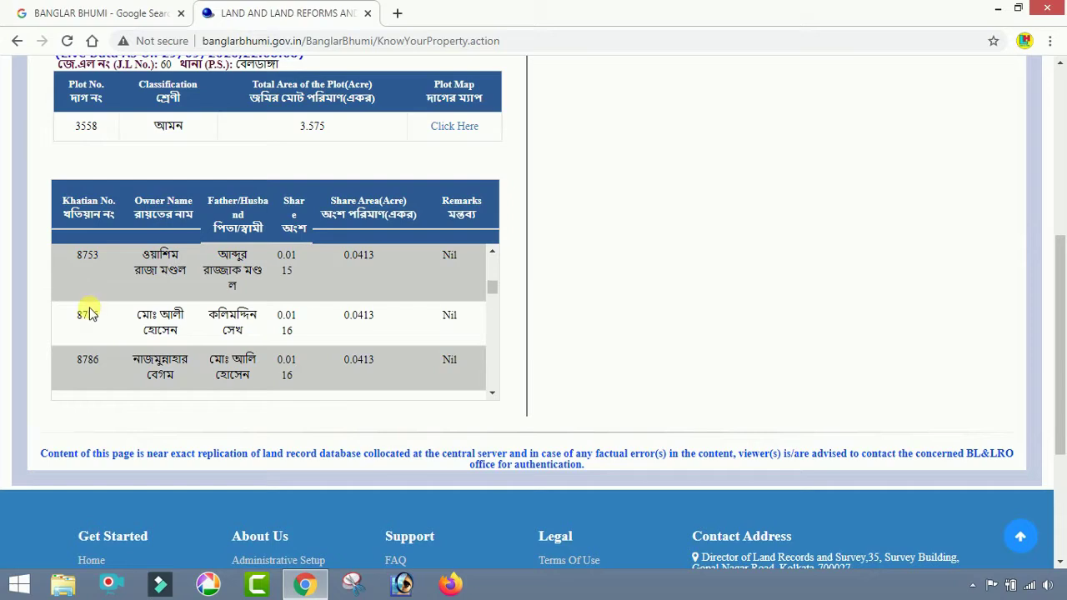
pyautogui.scroll(-3, 87, 313)
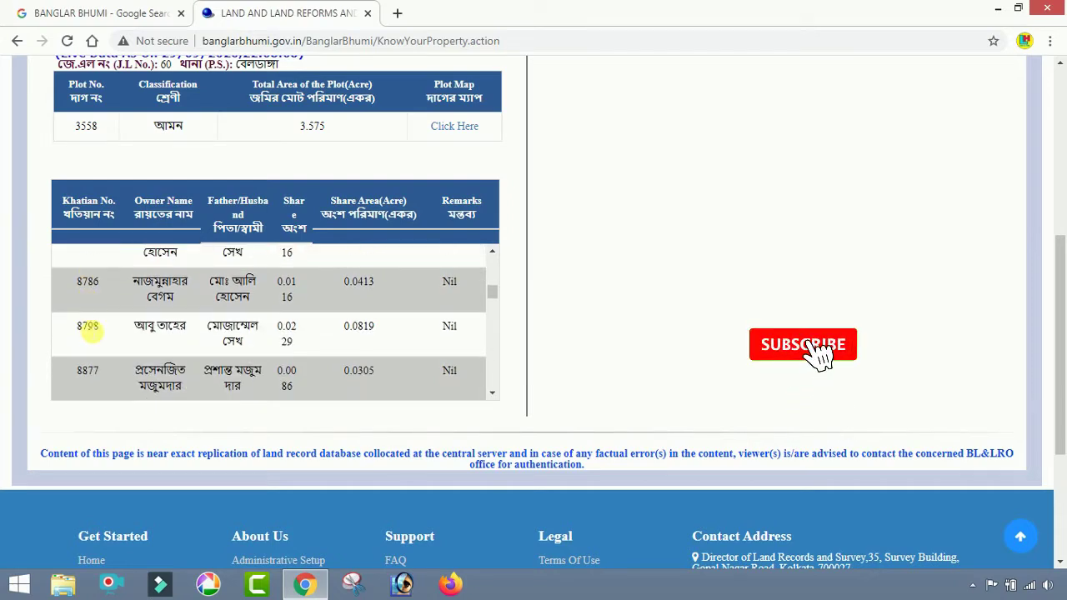
pyautogui.scroll(4, 91, 329)
pyautogui.scroll(1, 90, 329)
pyautogui.scroll(-3, 88, 302)
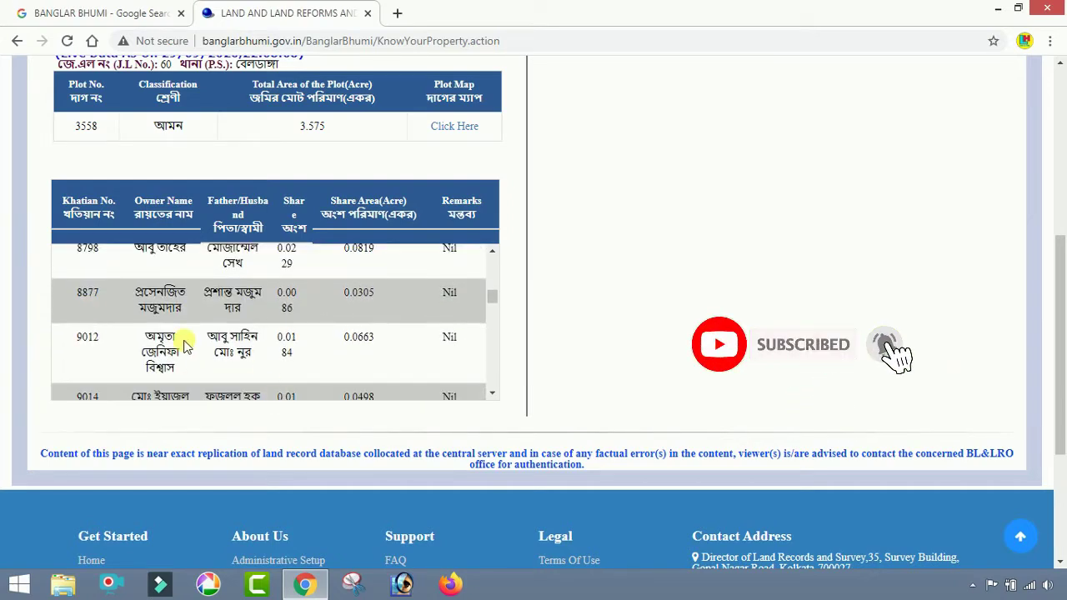
pyautogui.scroll(-1, 96, 310)
pyautogui.scroll(-2, 99, 310)
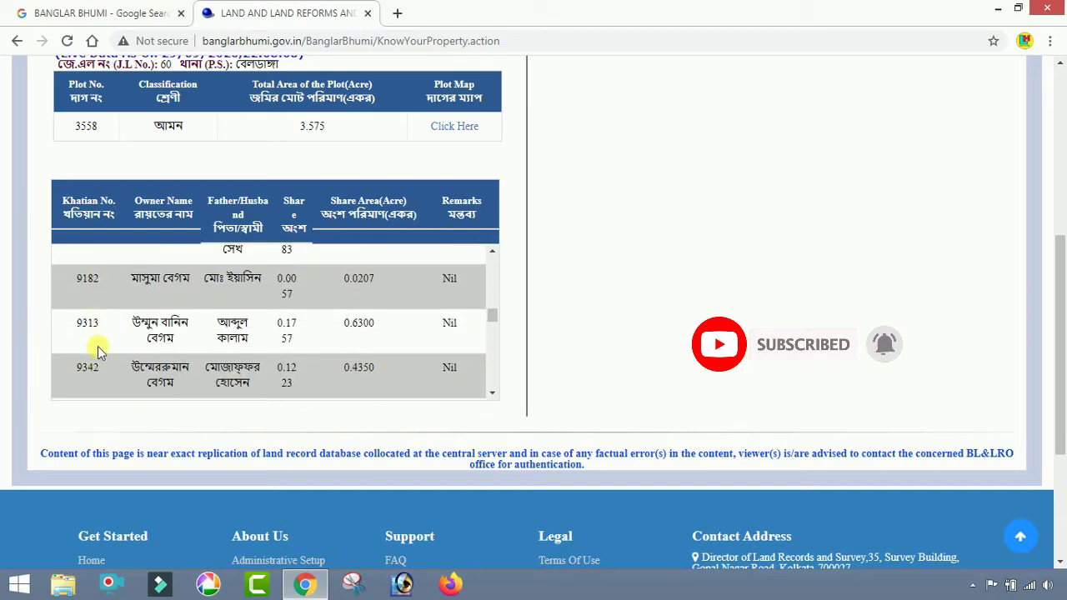
pyautogui.scroll(2, 108, 343)
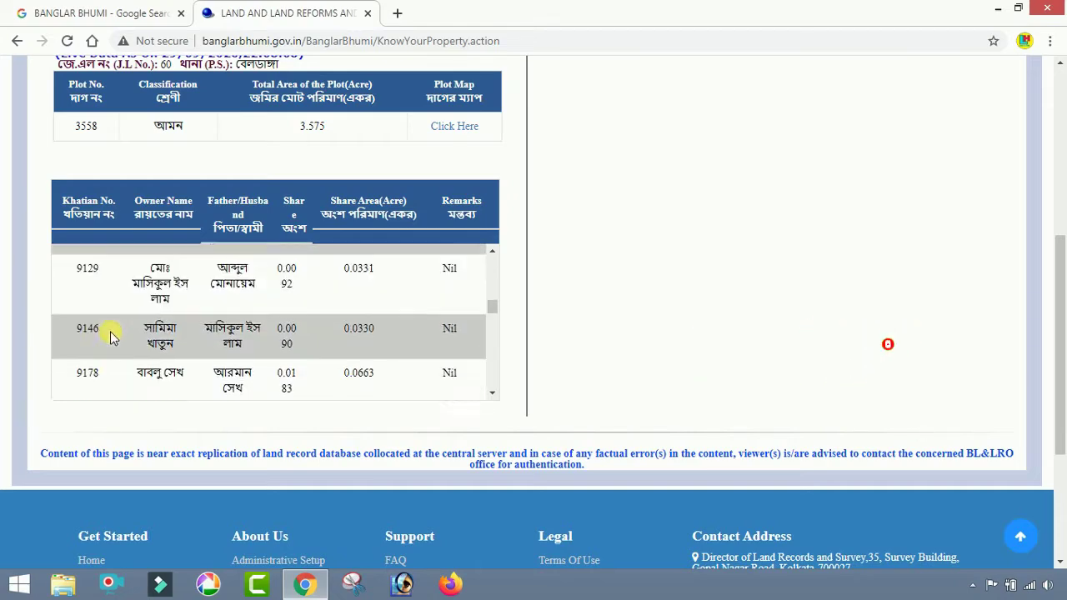
pyautogui.scroll(4, 548, 347)
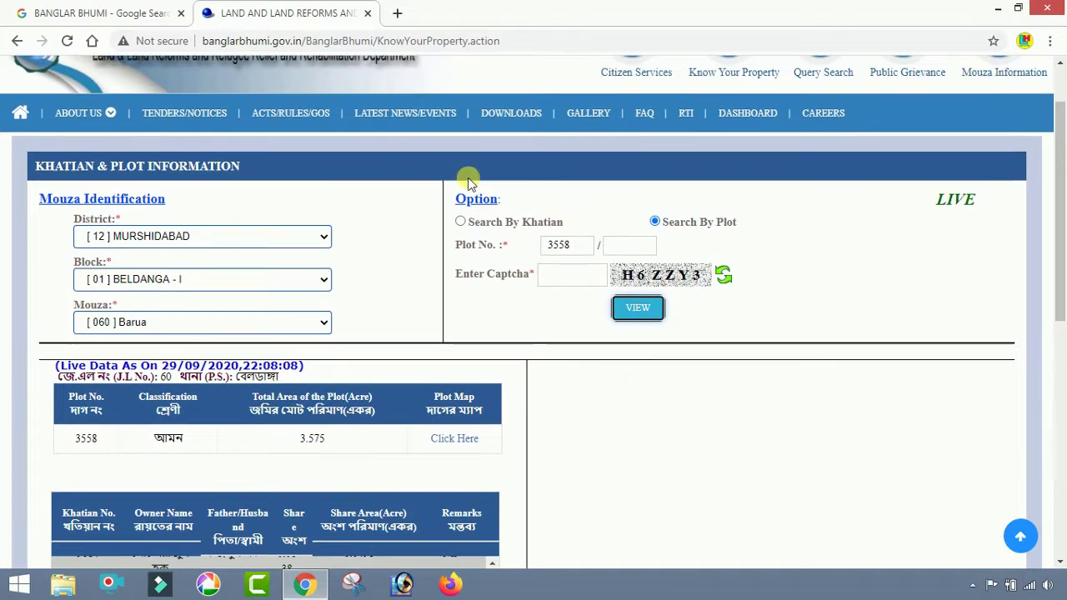
pyautogui.scroll(2, 400, 275)
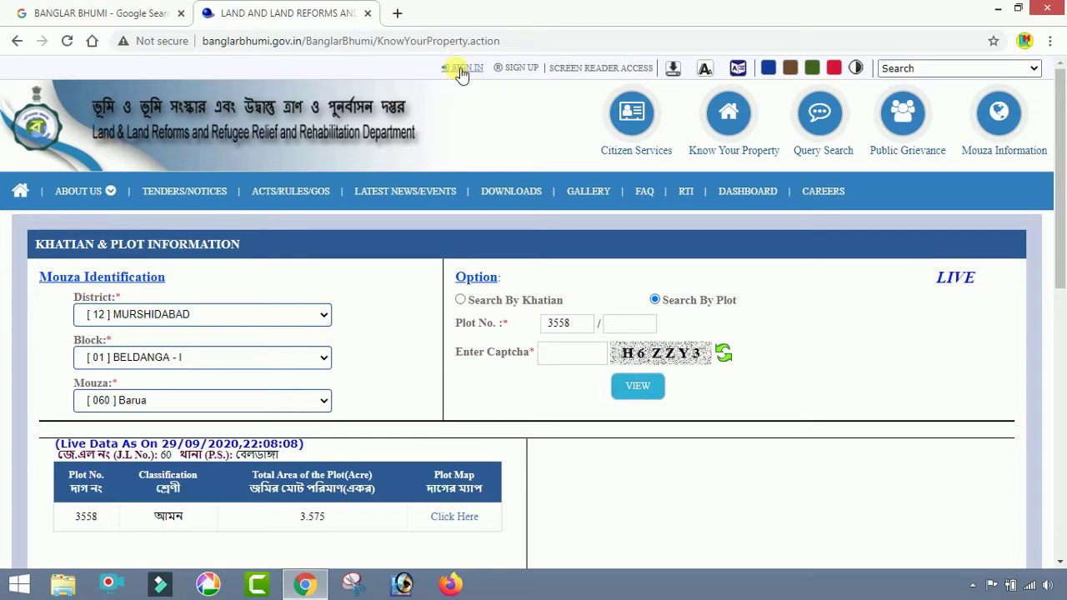
# - Sign in to the citizen account with the account username, password and captcha
pyautogui.click(462, 70)
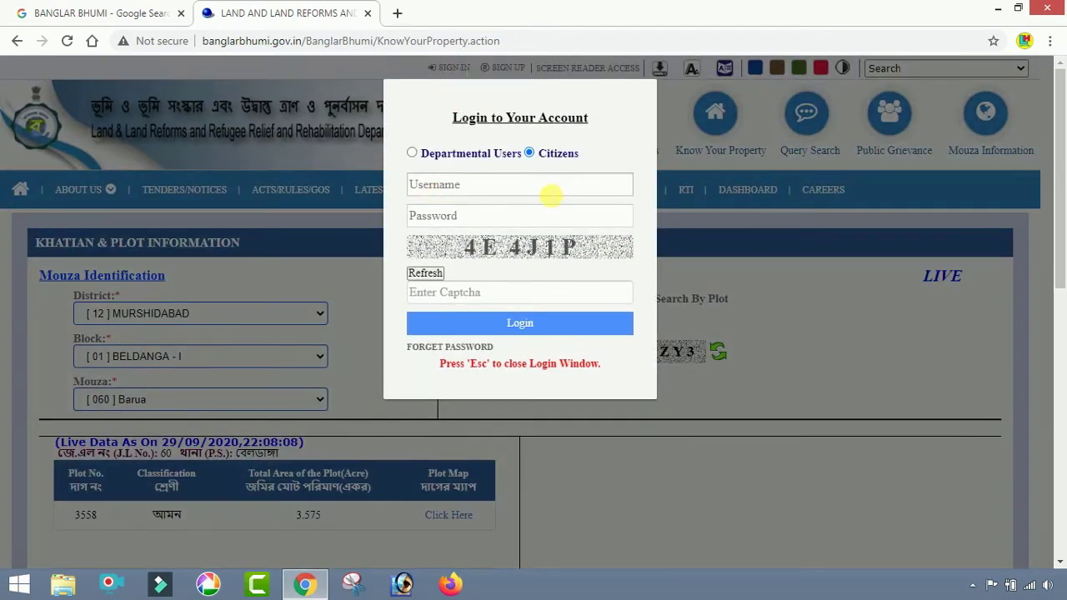
pyautogui.click(534, 193)
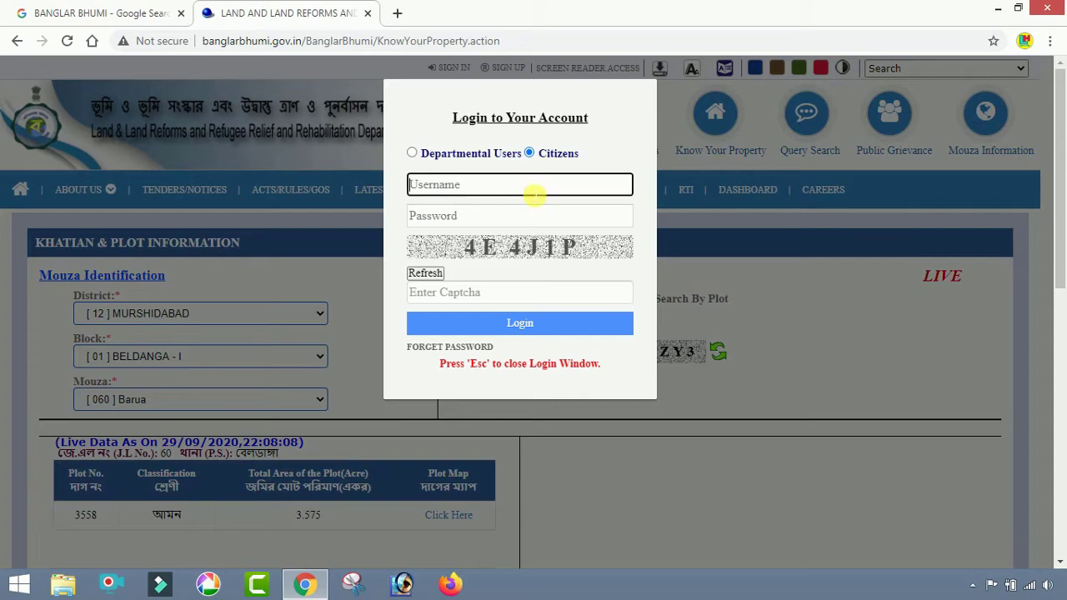
pyautogui.click(513, 215)
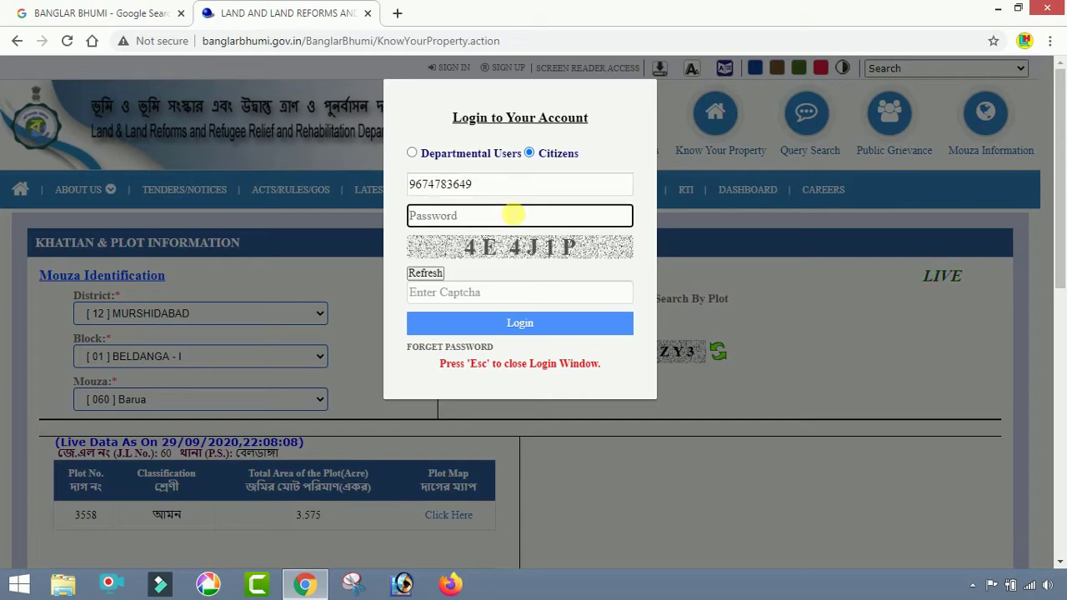
pyautogui.write('••••••')
pyautogui.click(511, 292)
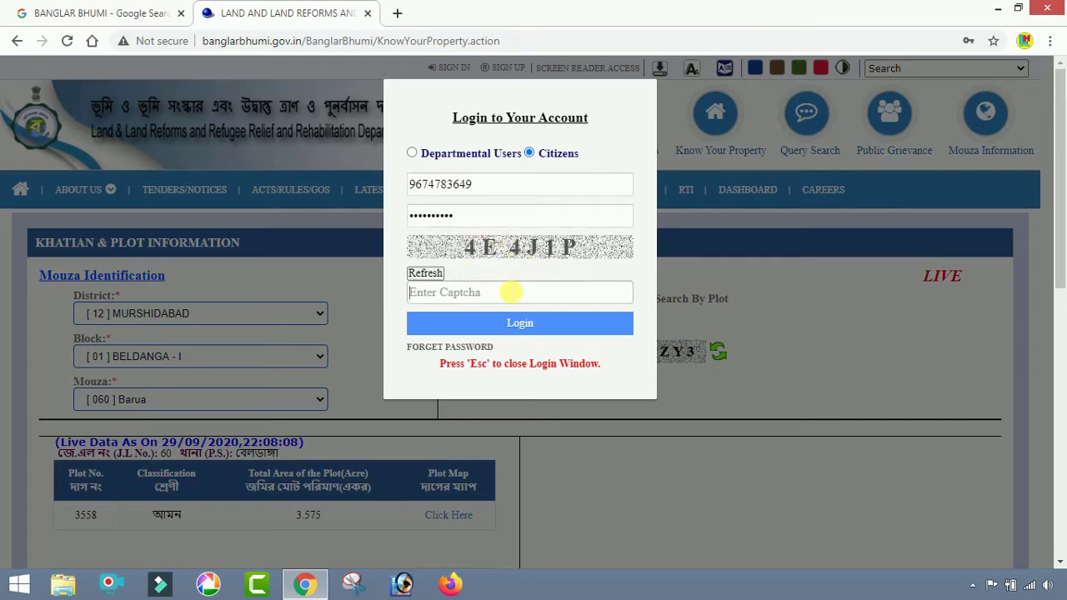
pyautogui.write('4E')
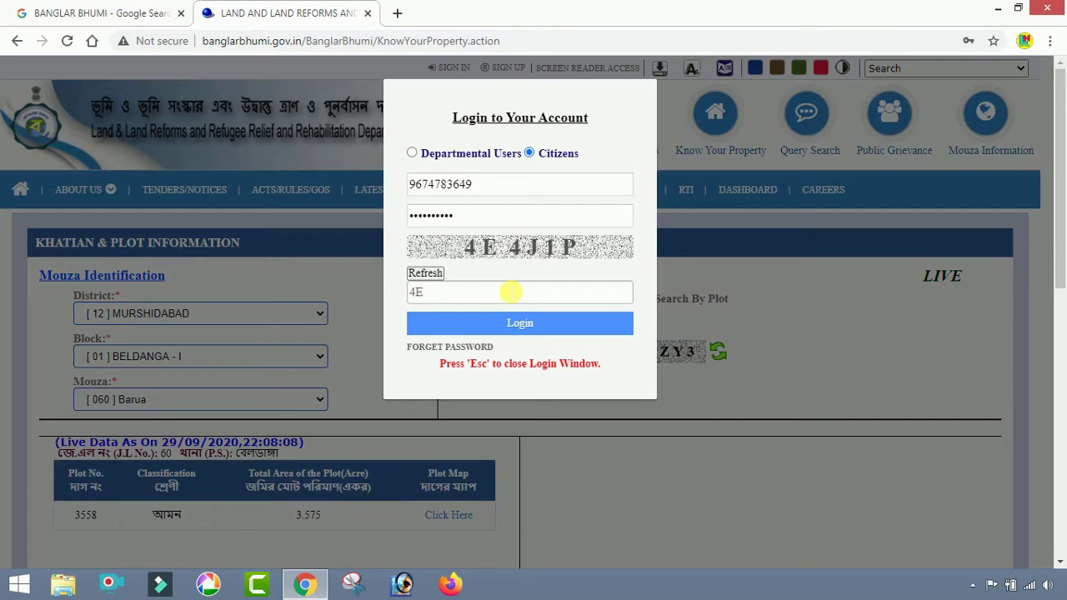
pyautogui.write('4J1P')
pyautogui.click(516, 329)
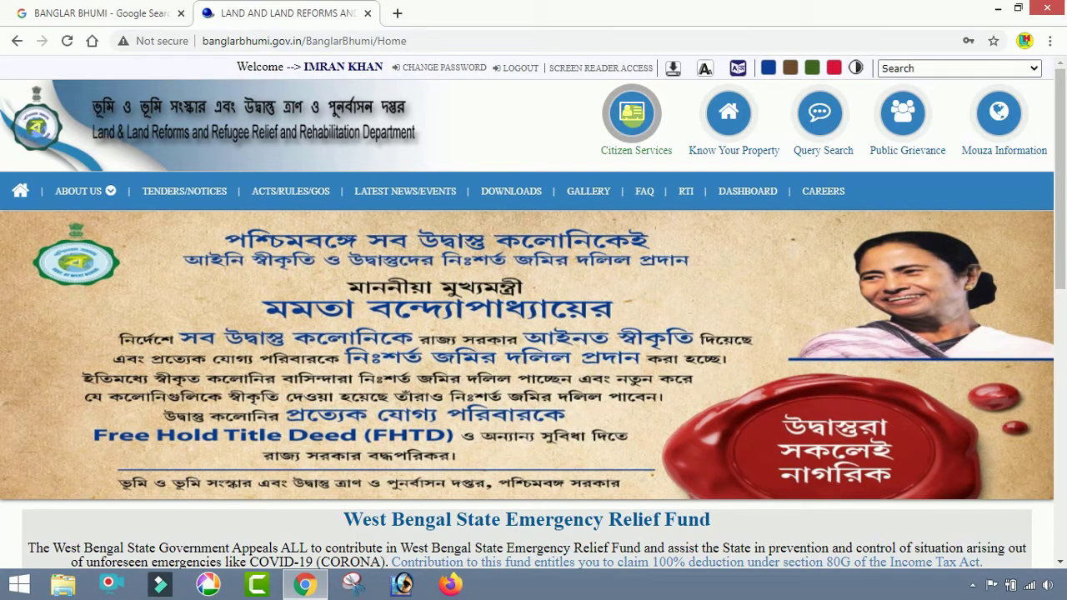
# - Under Citizen Services > Service Delivery, start a new ROR Request
pyautogui.click(636, 121)
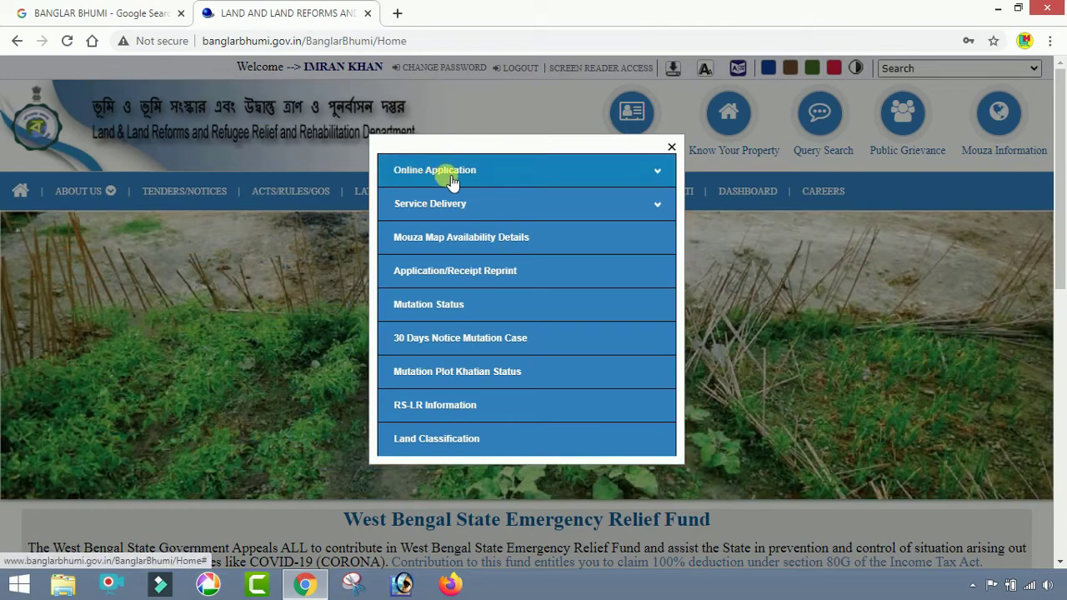
pyautogui.click(659, 175)
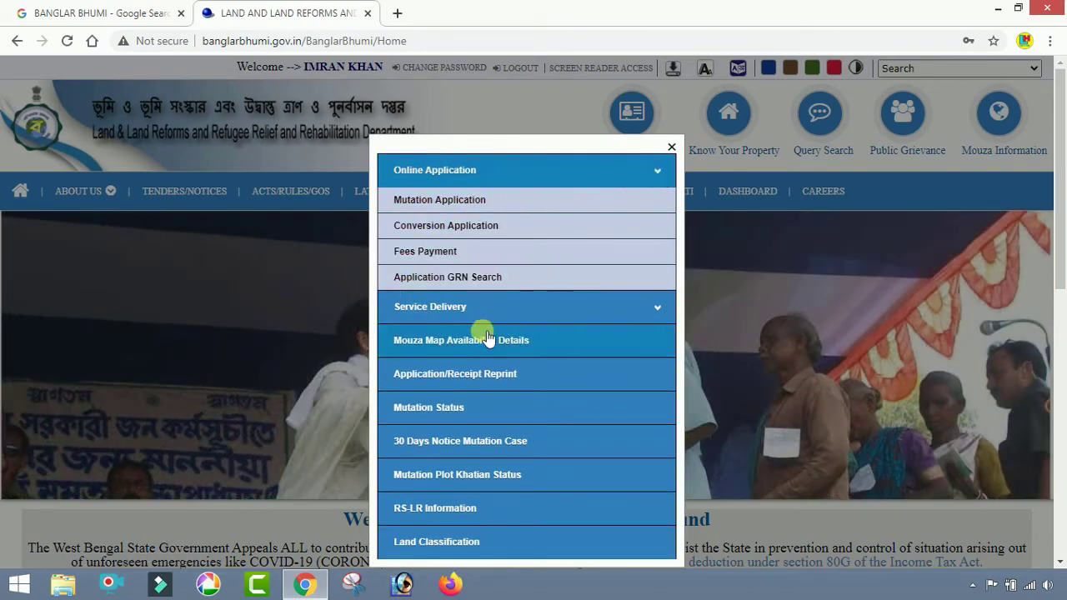
pyautogui.click(659, 305)
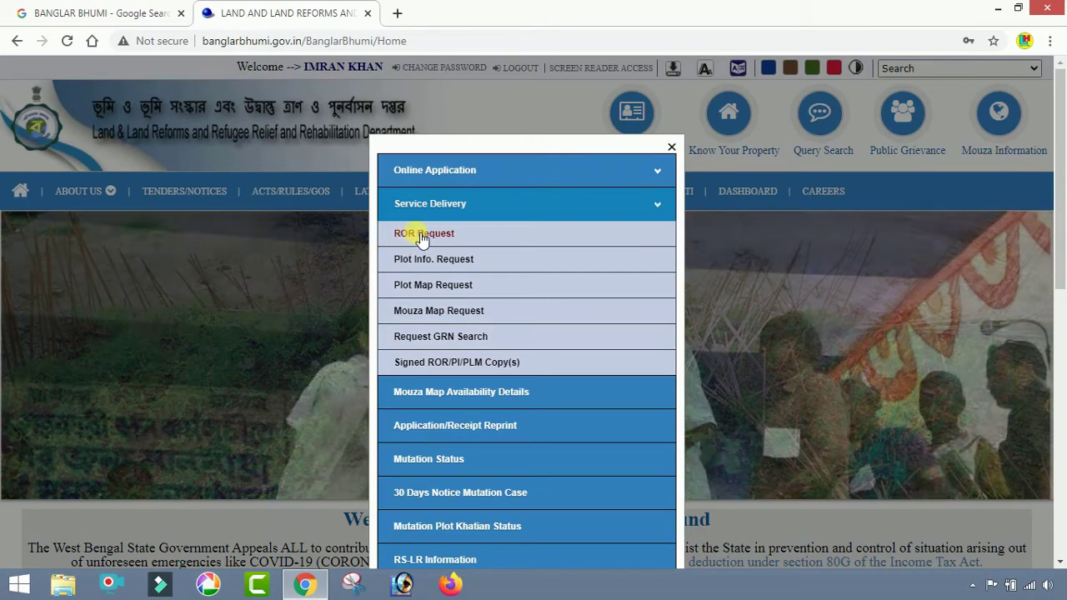
pyautogui.click(422, 235)
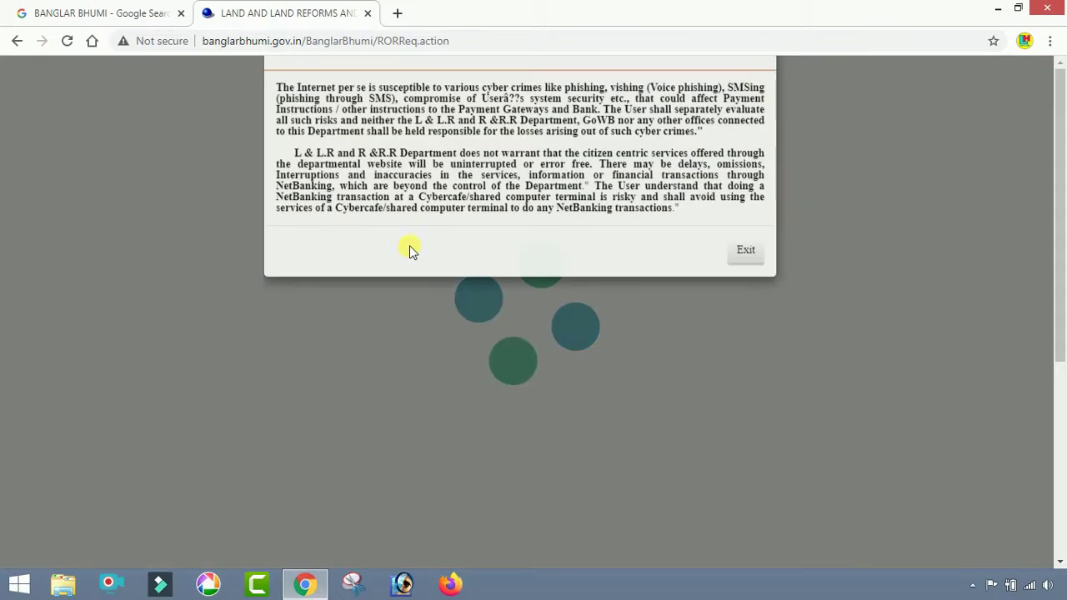
# - Dismiss the disclaimer and choose [12] Murshidabad, [01] Beldanga-1, mouza [060] Barua, and the khatian number
pyautogui.click(746, 314)
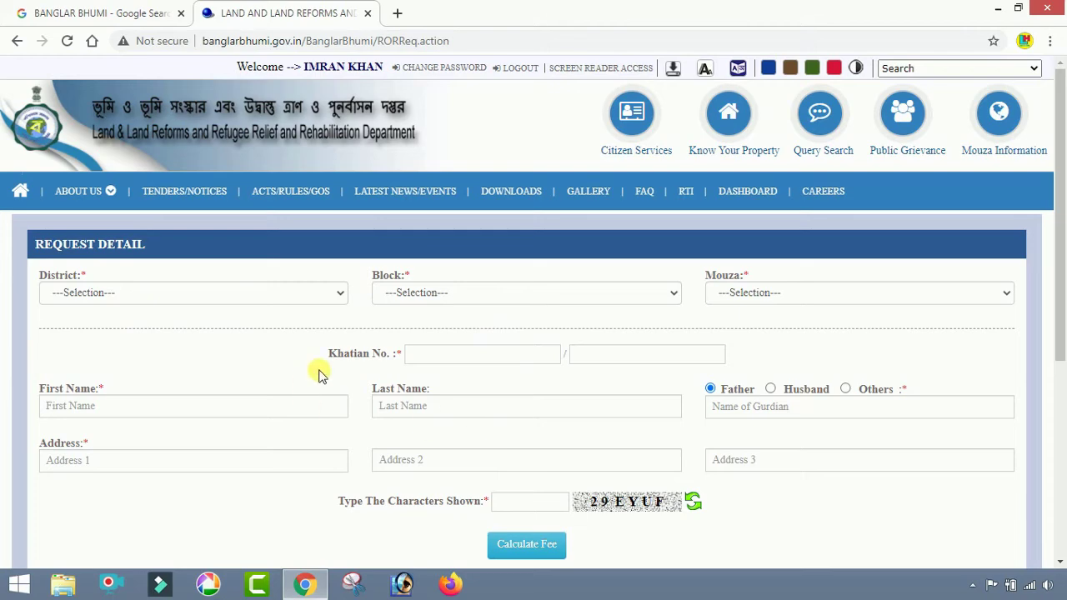
pyautogui.click(325, 292)
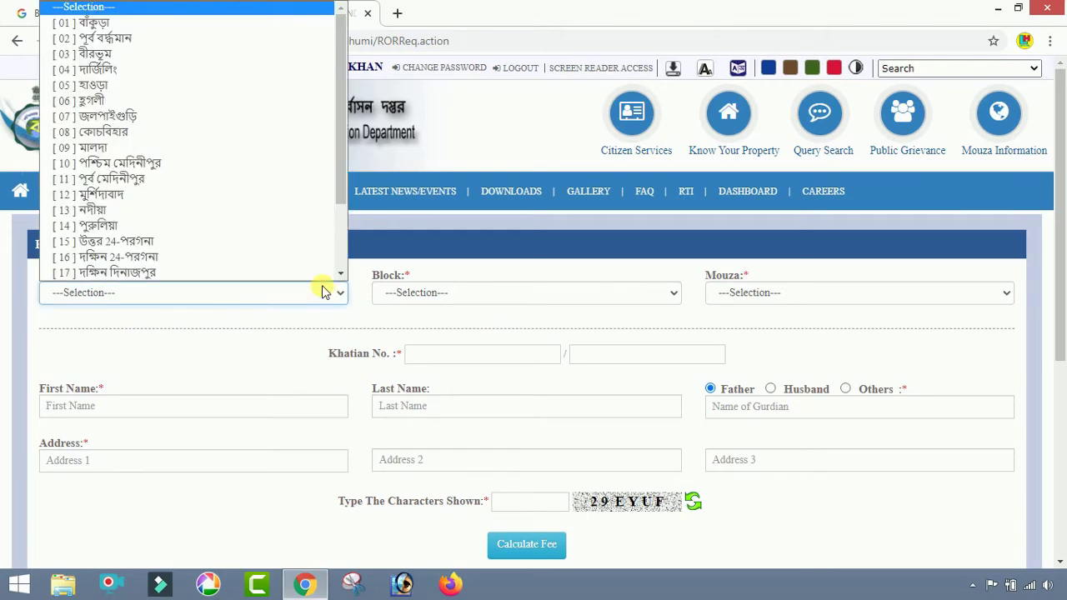
pyautogui.click(251, 195)
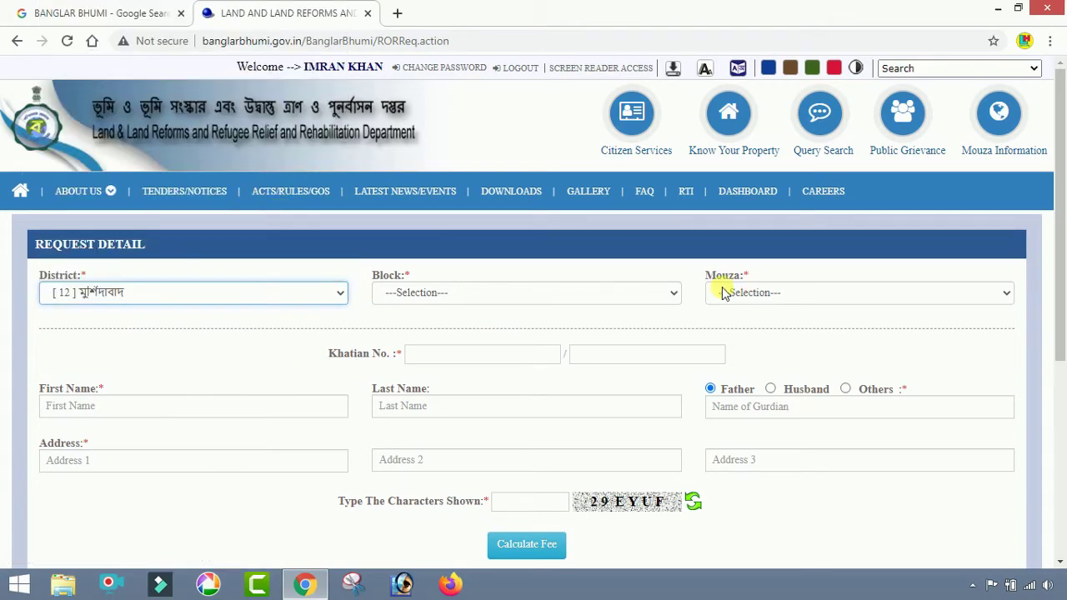
pyautogui.click(631, 291)
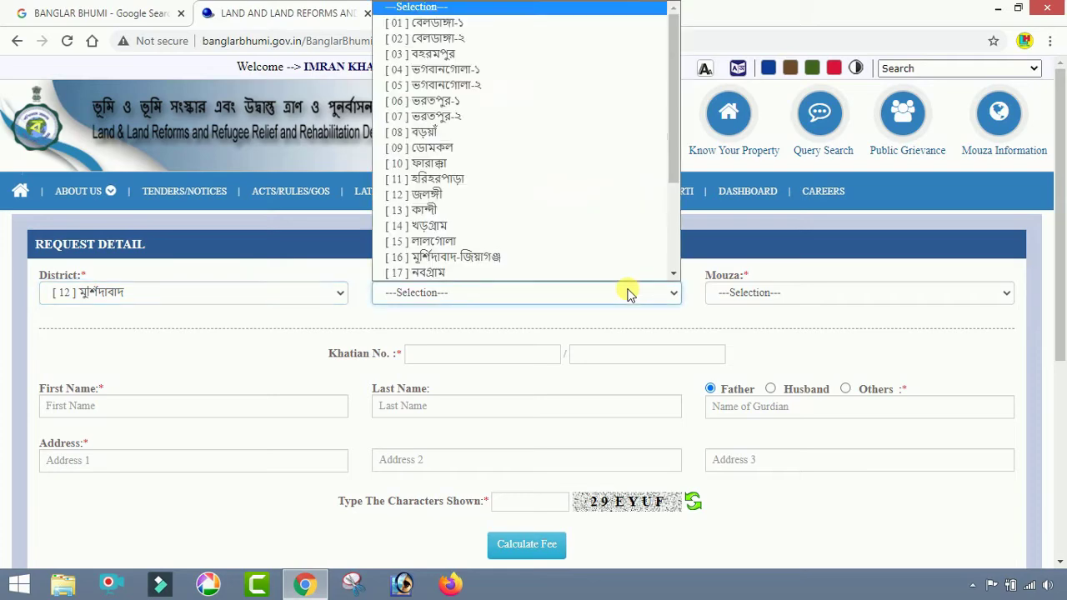
pyautogui.click(568, 25)
pyautogui.click(922, 295)
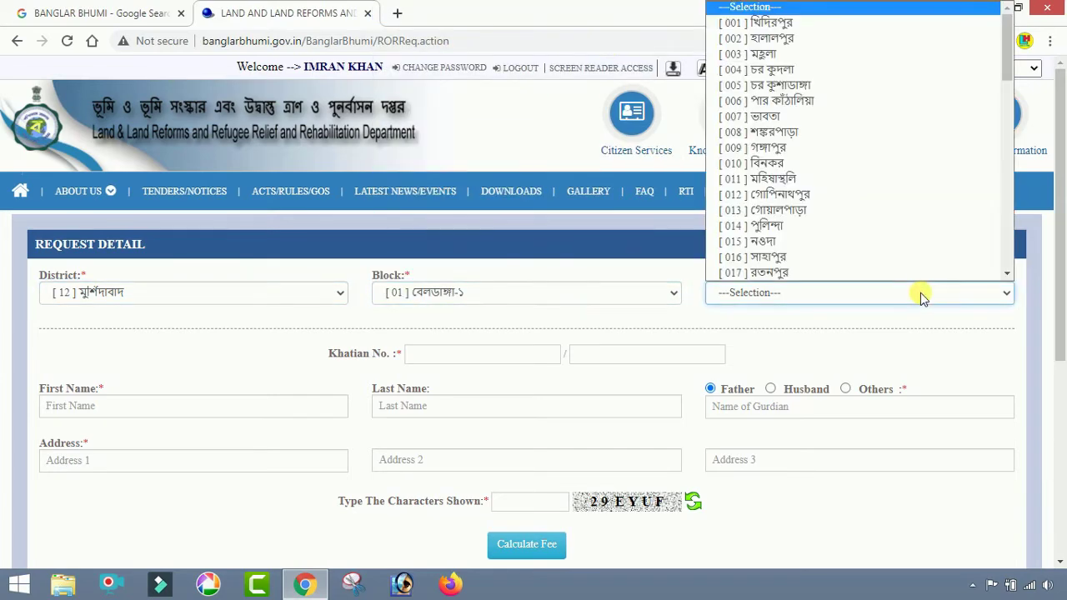
pyautogui.scroll(-10, 886, 207)
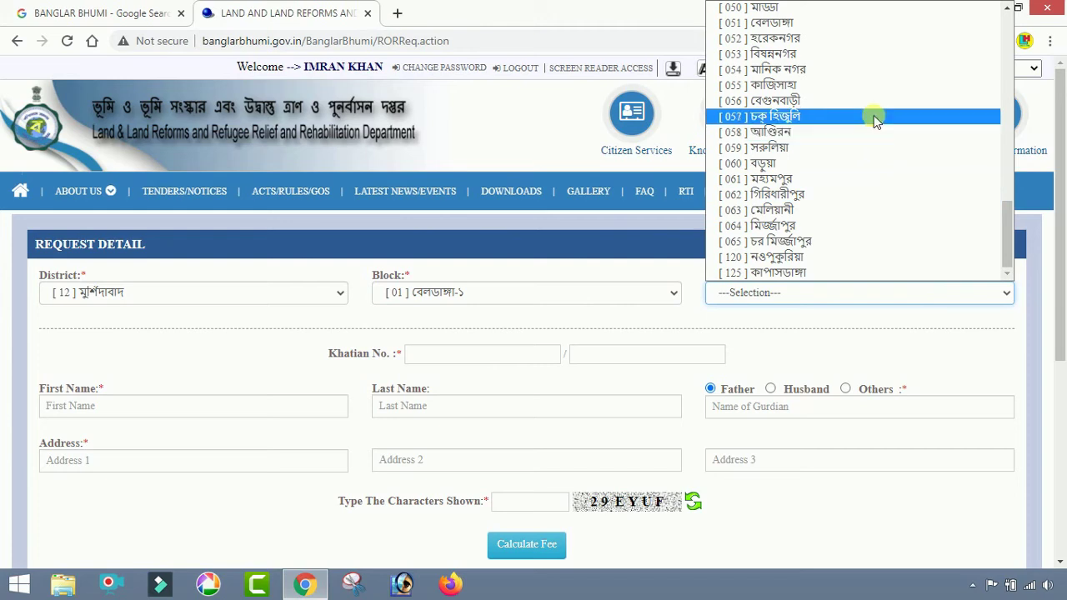
pyautogui.click(865, 163)
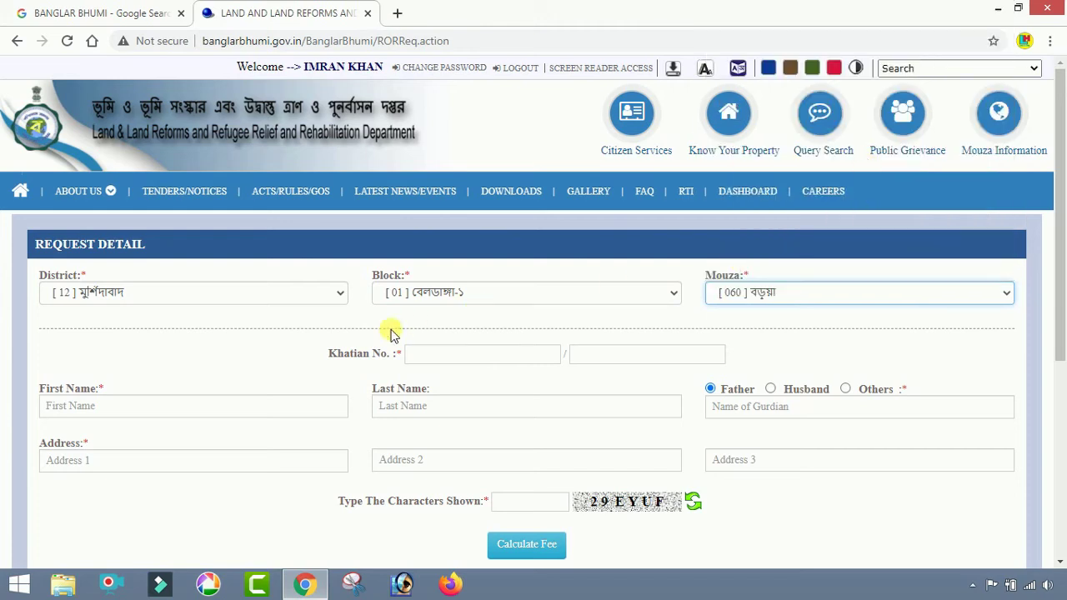
pyautogui.click(444, 363)
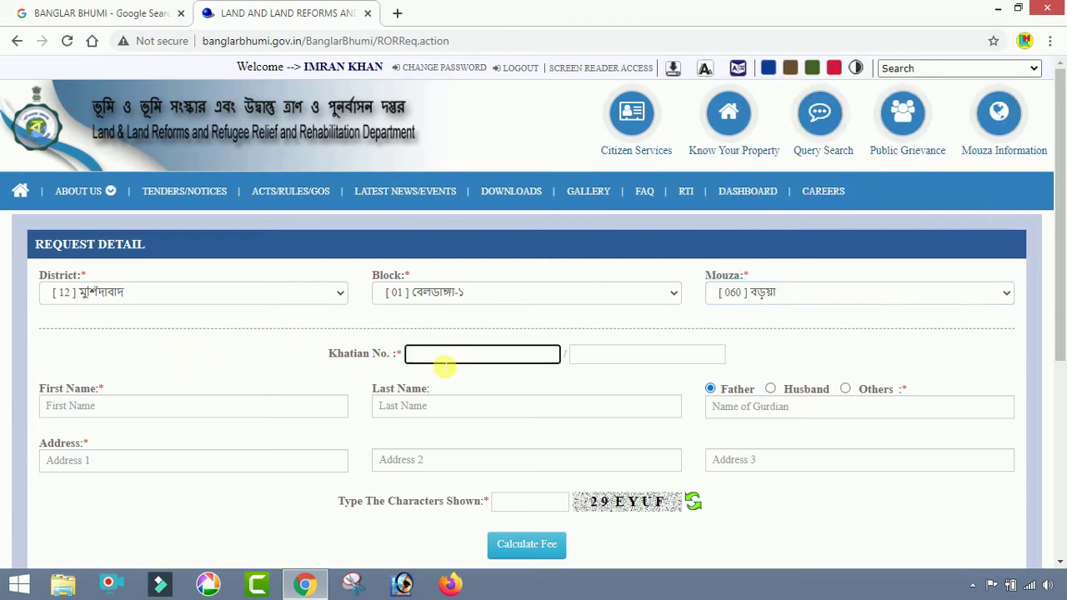
# - Enter the applicant's name, Husband as guardian with his name, the address, and the captcha
pyautogui.scroll(-1, 445, 366)
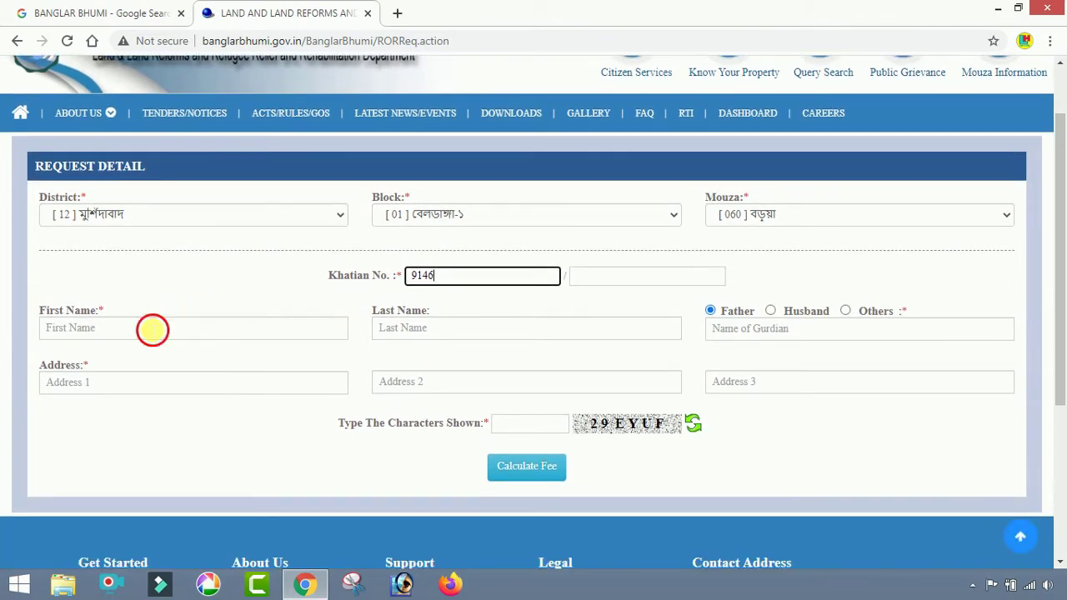
pyautogui.click(153, 329)
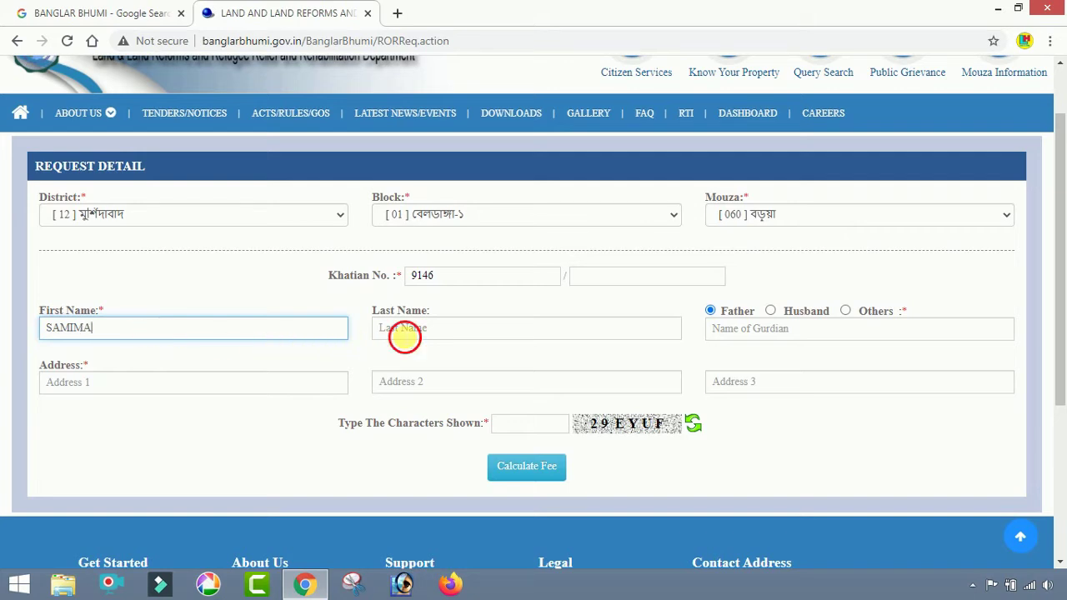
pyautogui.click(403, 333)
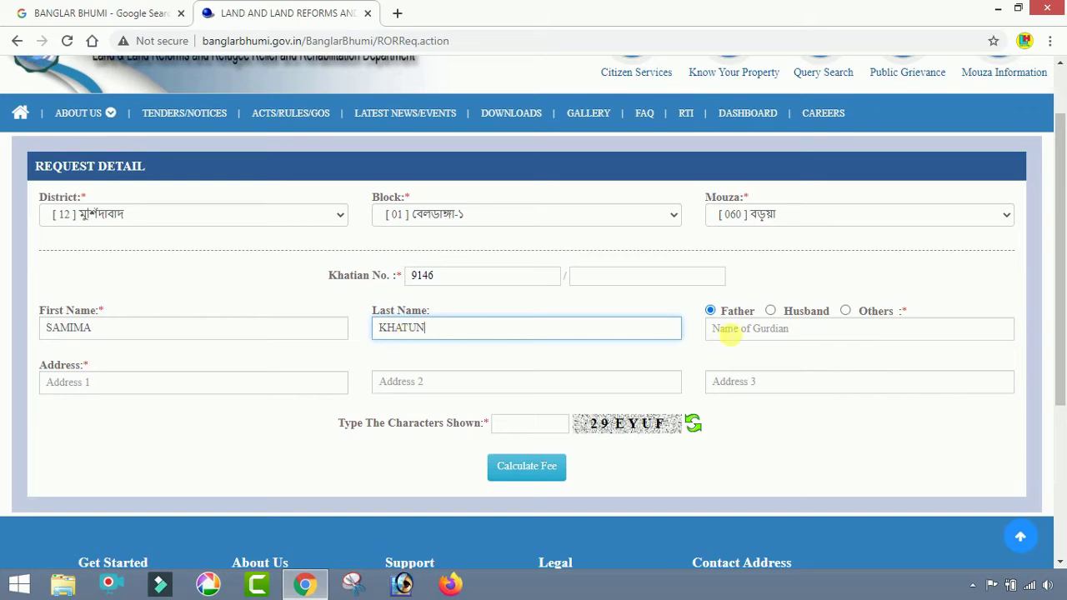
pyautogui.click(771, 311)
pyautogui.click(780, 335)
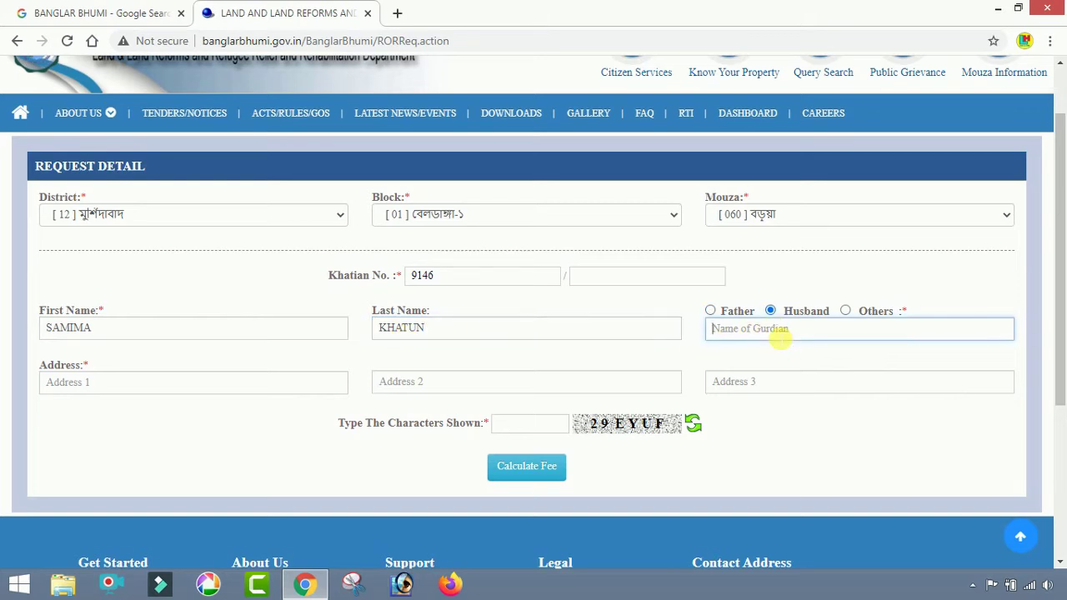
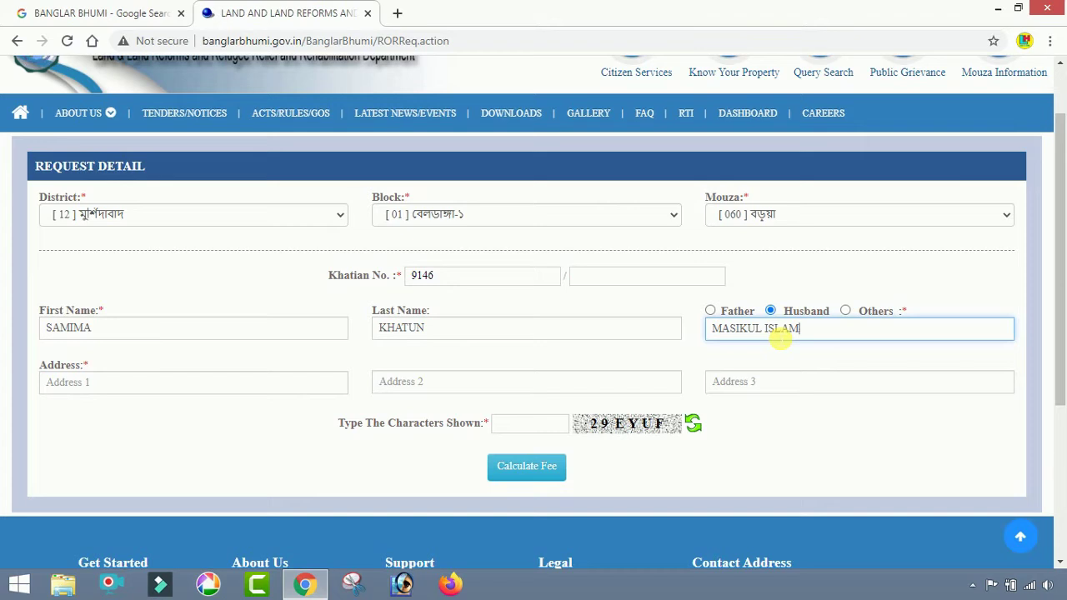
pyautogui.click(296, 389)
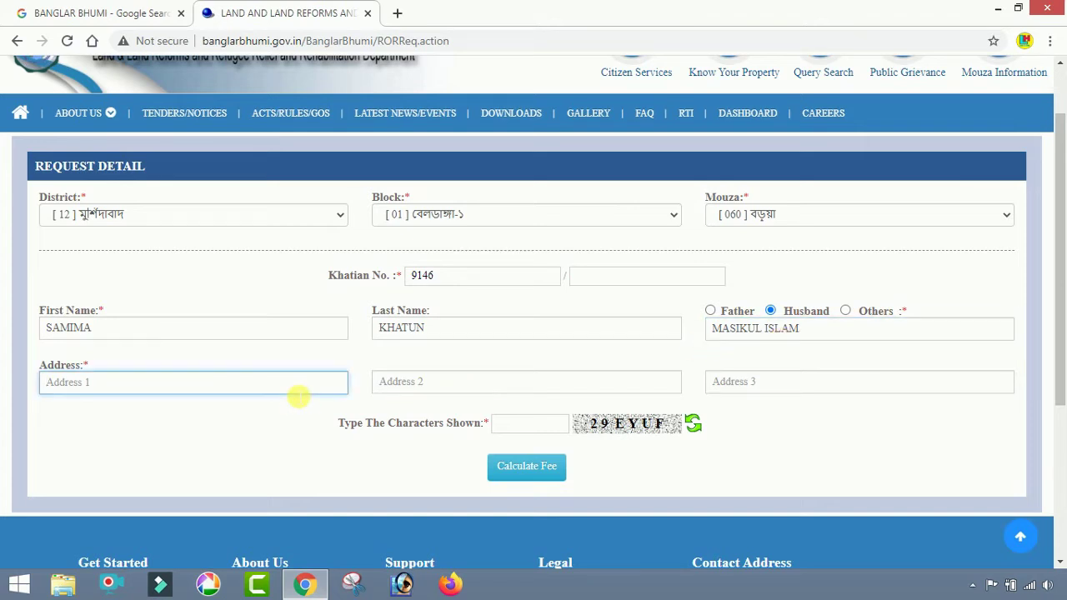
pyautogui.write('BELDANGA,MURS')
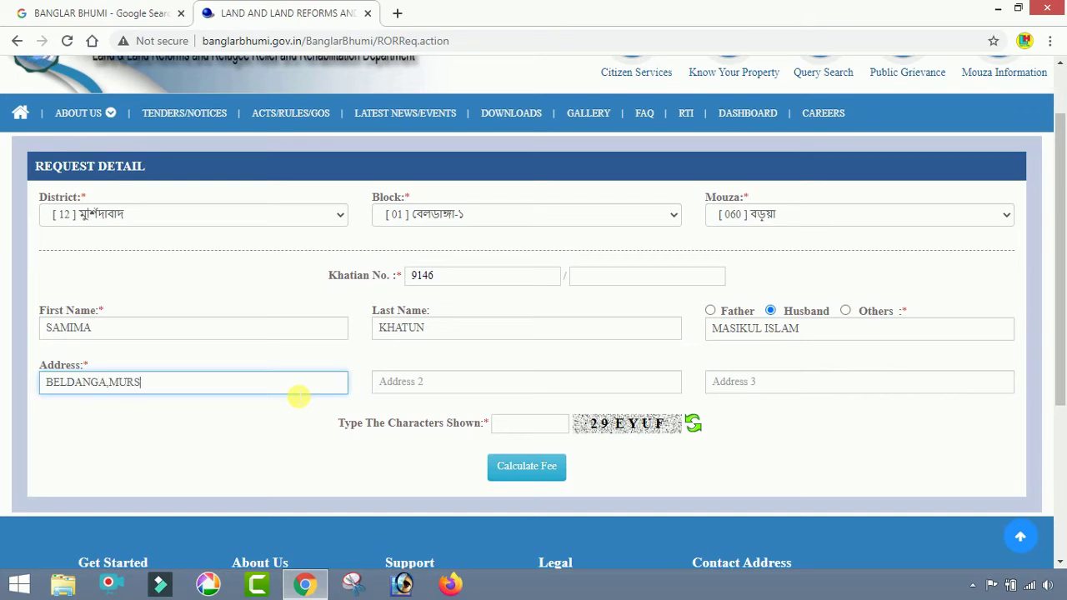
pyautogui.write('HIDABAD')
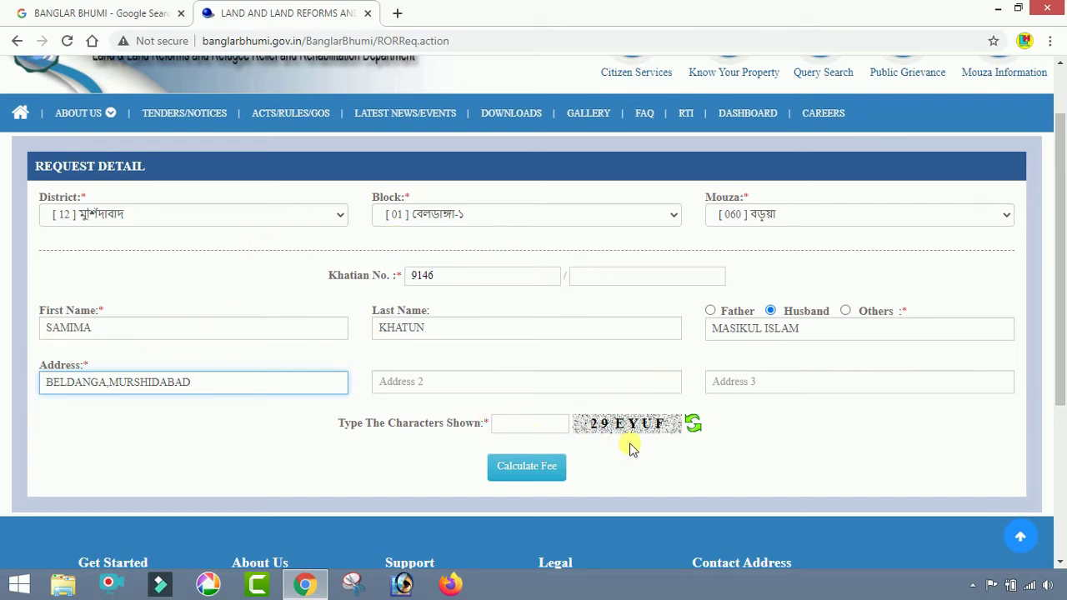
pyautogui.click(534, 433)
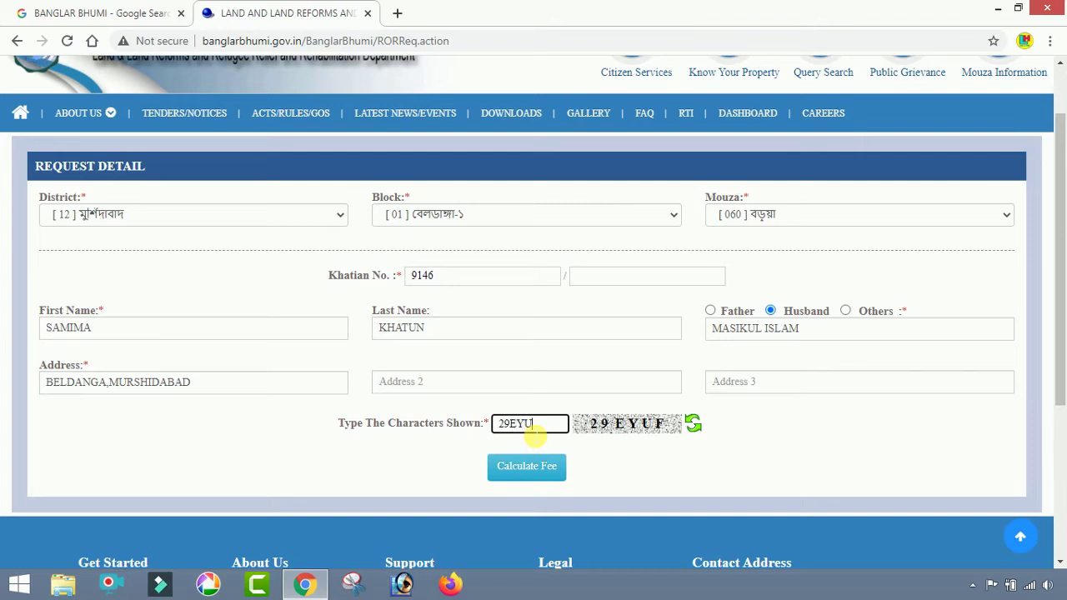
# - Calculate the 20-rupee ROR fee, choose SBI Epay, and continue to the GRIPS portal
pyautogui.click(534, 482)
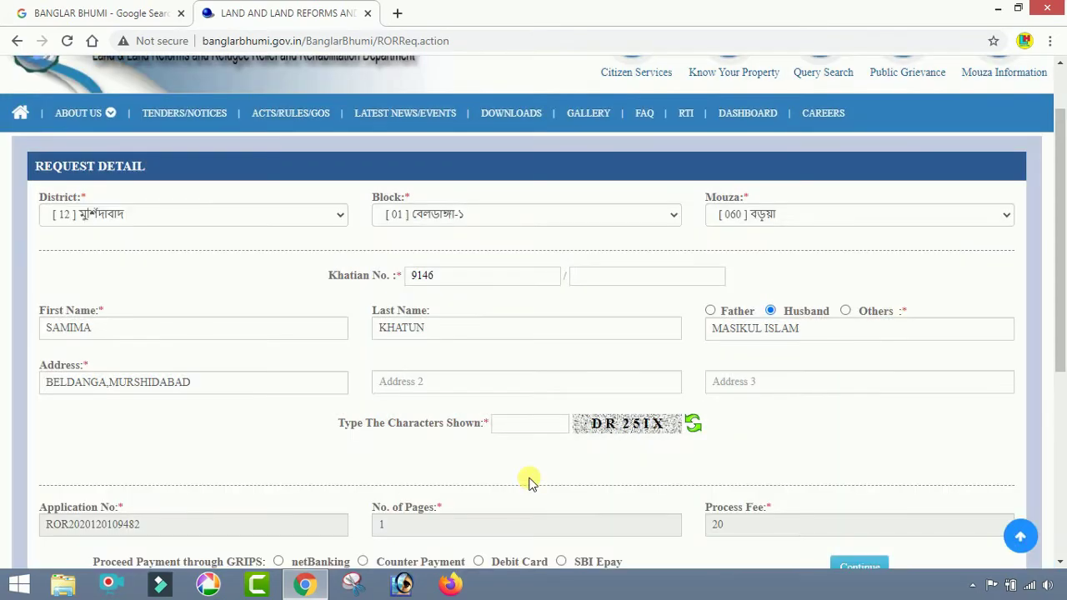
pyautogui.scroll(-1, 534, 414)
pyautogui.scroll(-2, 533, 414)
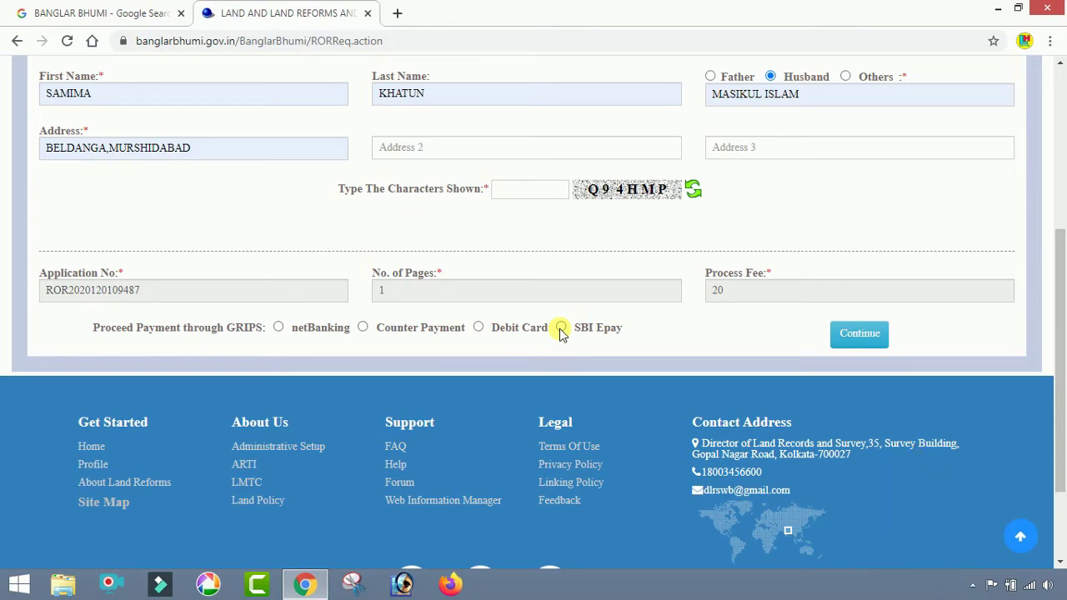
pyautogui.click(562, 330)
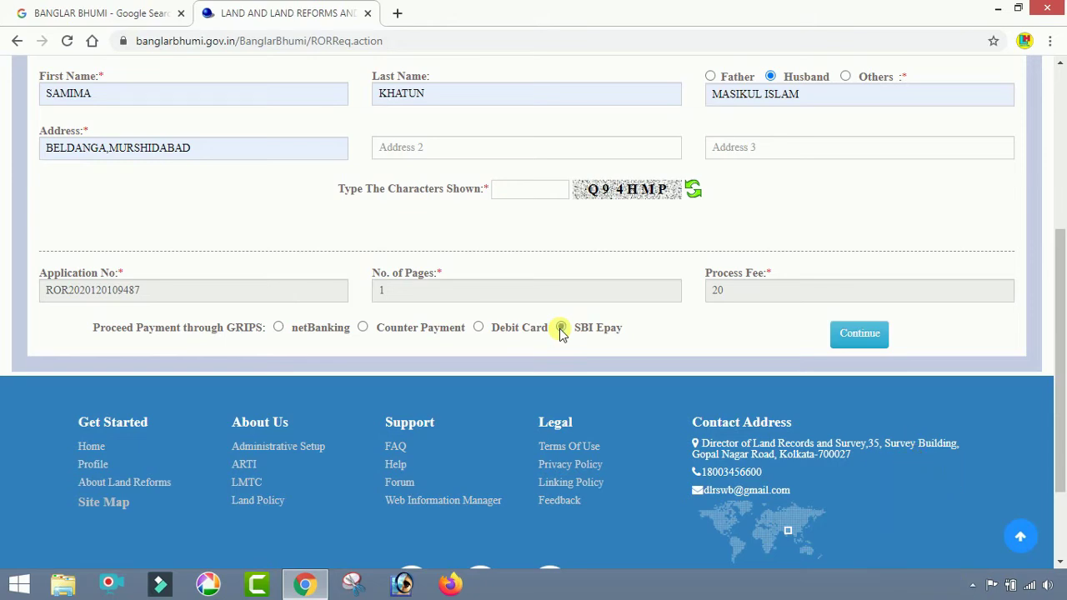
pyautogui.click(881, 334)
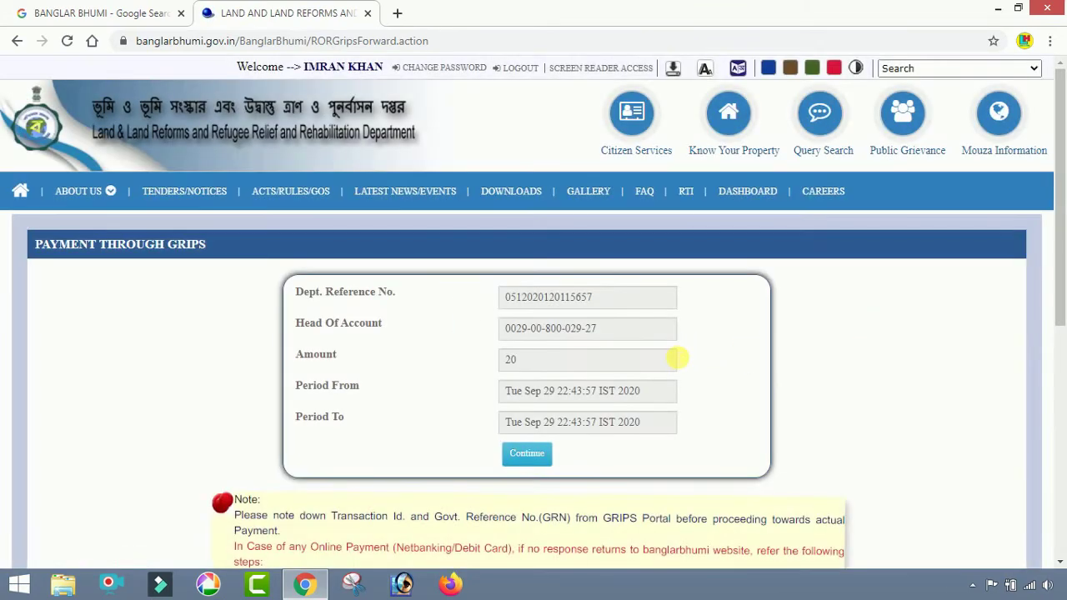
pyautogui.scroll(-1, 612, 417)
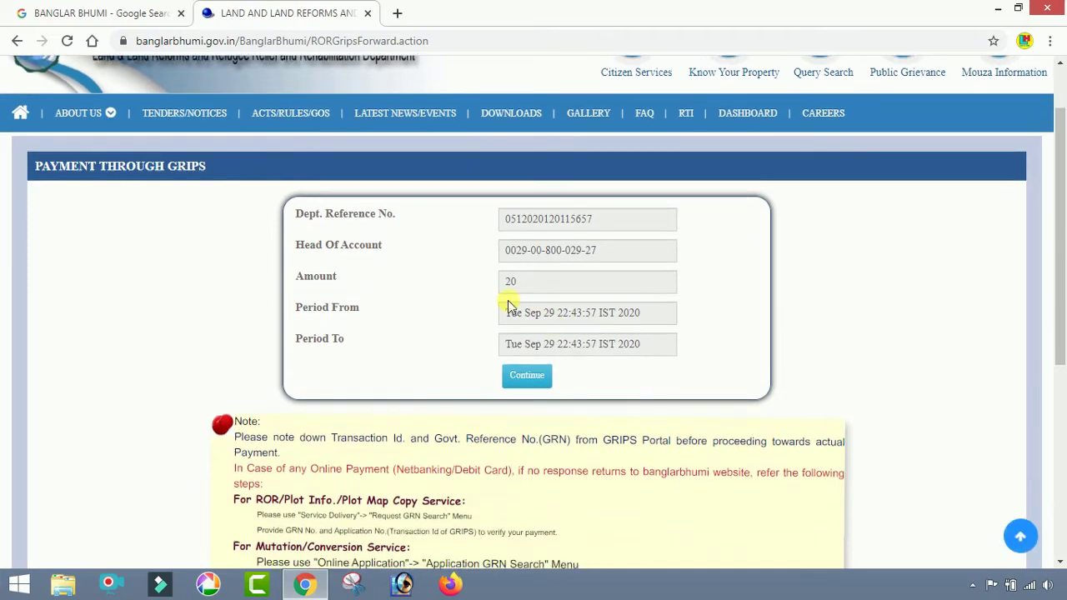
pyautogui.click(526, 375)
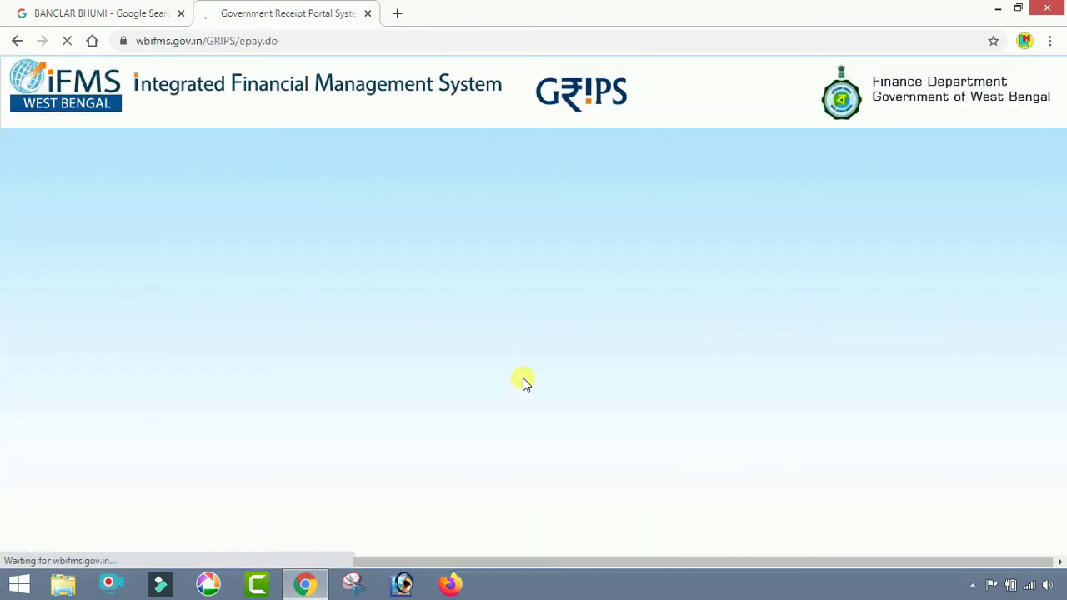
# - Confirm the depositor and payment details and choose SBI ePay as the paying bank
pyautogui.scroll(-1, 642, 285)
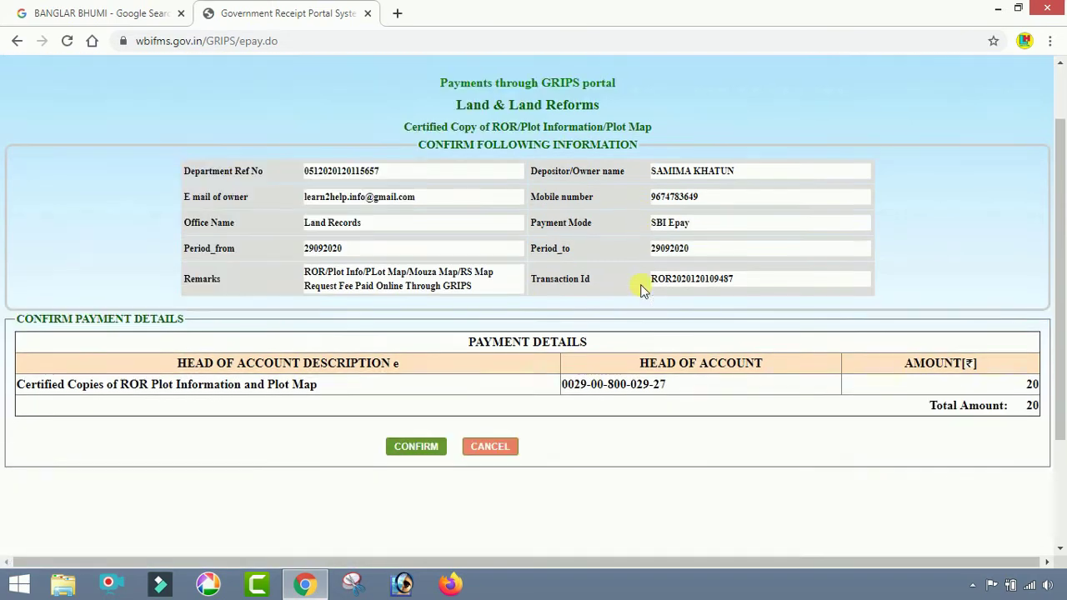
pyautogui.click(416, 446)
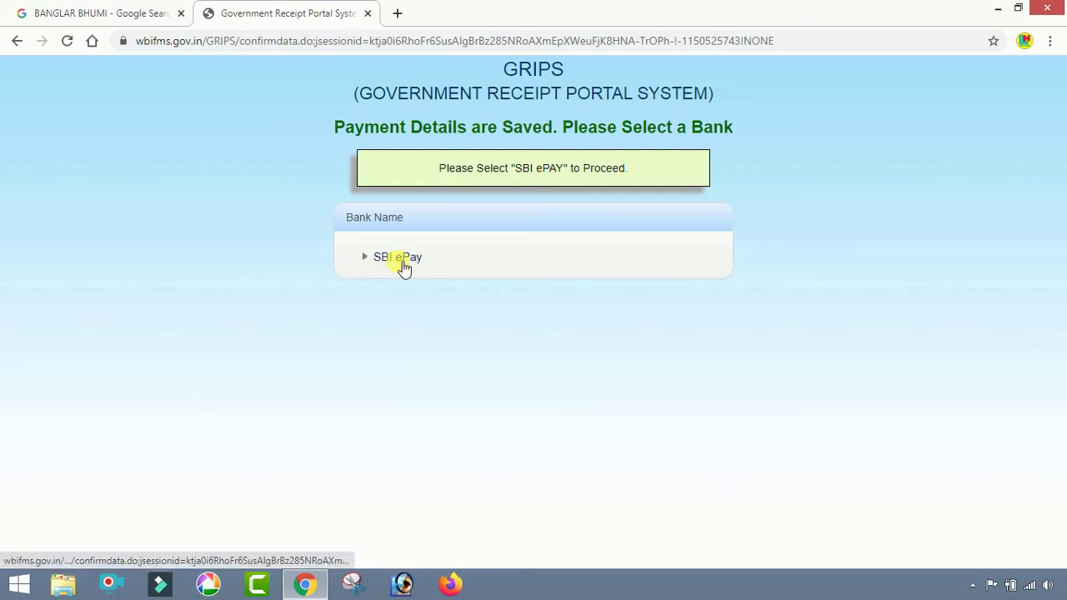
pyautogui.click(402, 262)
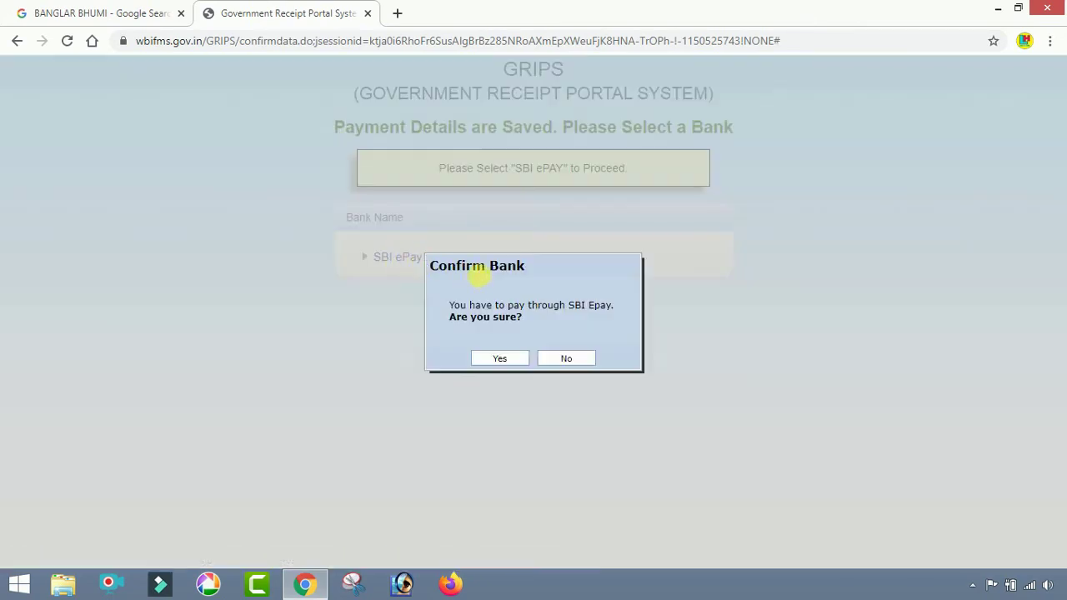
pyautogui.click(486, 358)
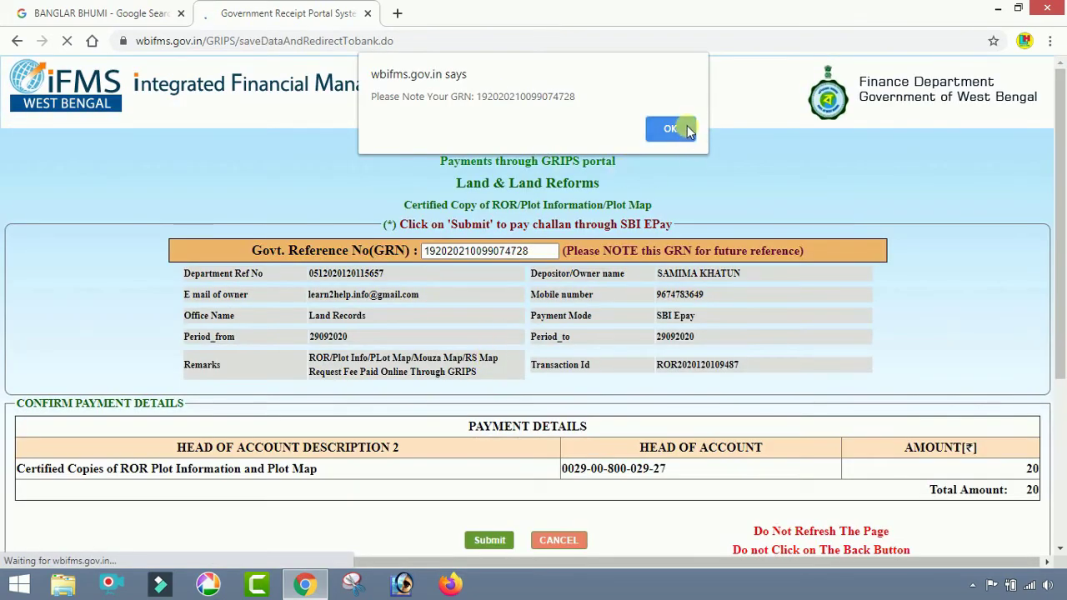
pyautogui.click(680, 130)
# - Copy the newly issued GRN and submit the challan
pyautogui.moveTo(542, 251); pyautogui.dragTo(470, 266)
pyautogui.click(428, 257)
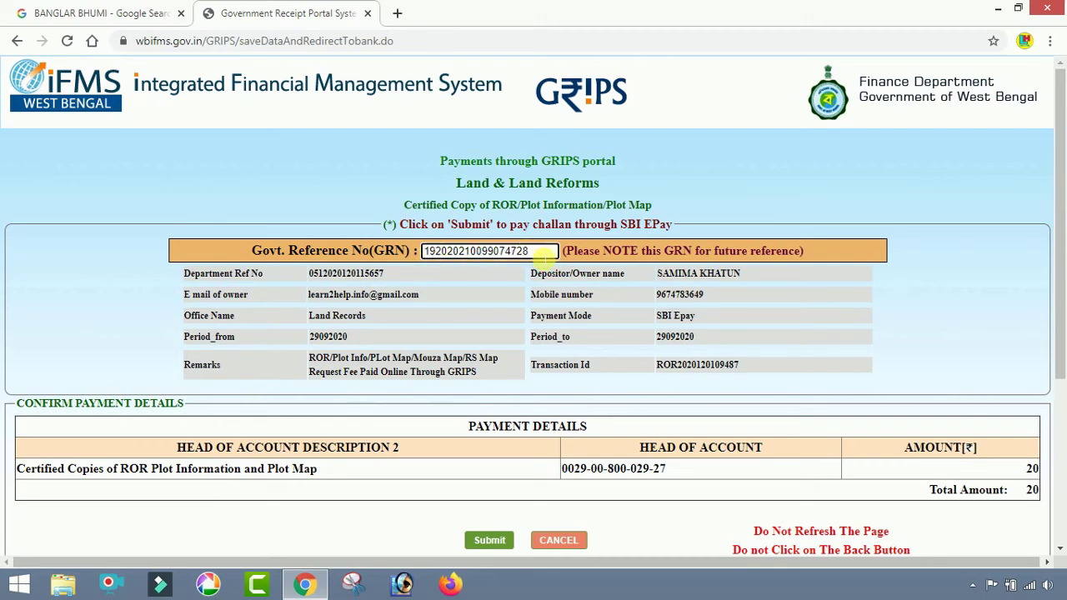
pyautogui.moveTo(550, 251); pyautogui.dragTo(432, 257)
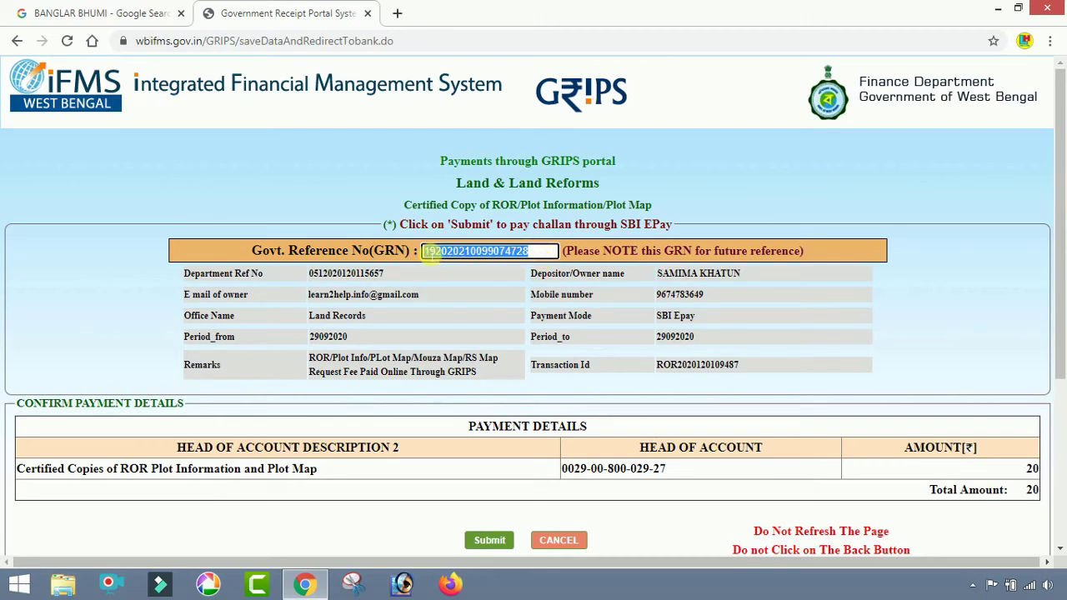
pyautogui.rightClick(429, 253)
pyautogui.click(453, 261)
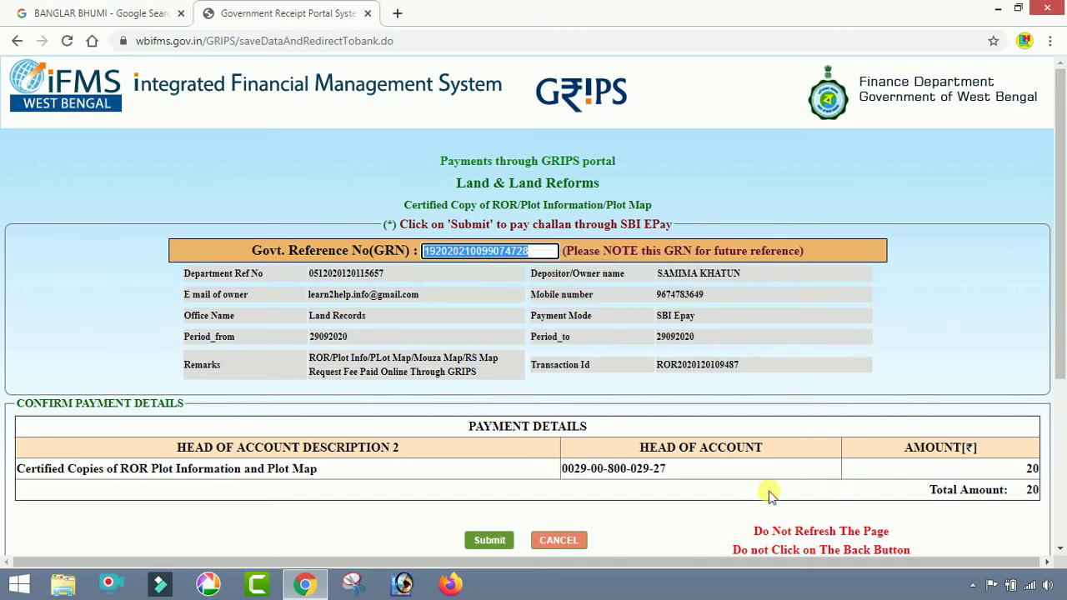
pyautogui.scroll(-2, 769, 492)
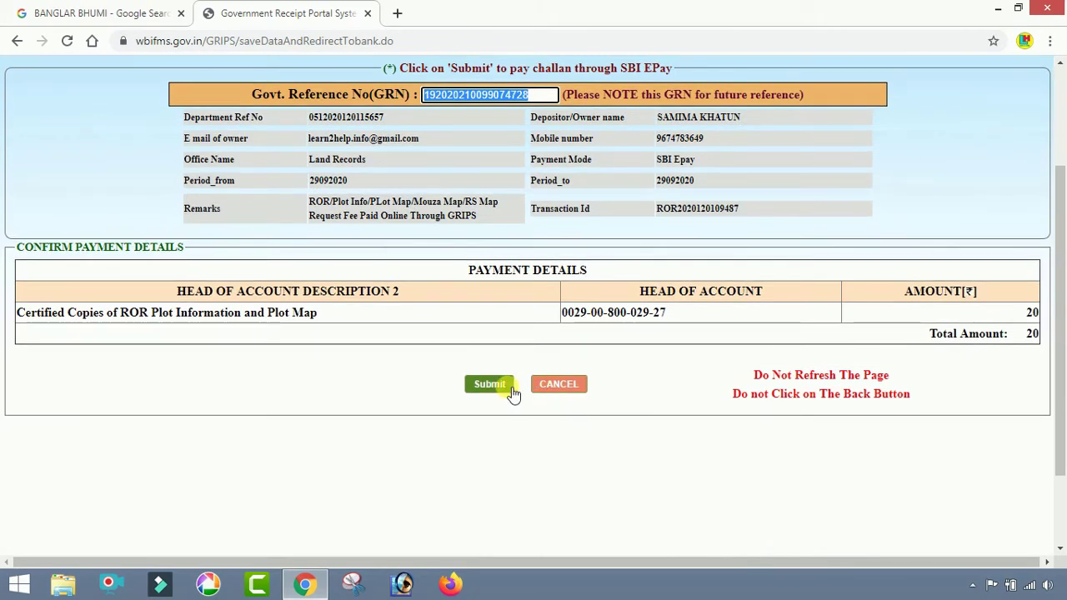
pyautogui.click(510, 388)
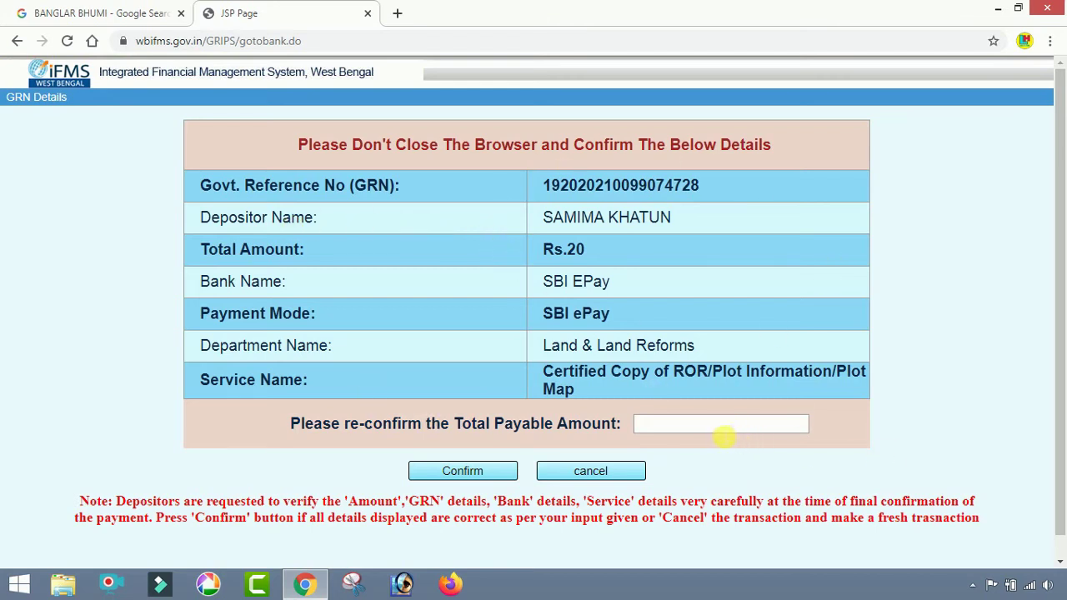
# - Re-confirm the total payable amount as 20 and proceed to SBIePay
pyautogui.click(717, 431)
pyautogui.click(680, 450)
pyautogui.click(695, 428)
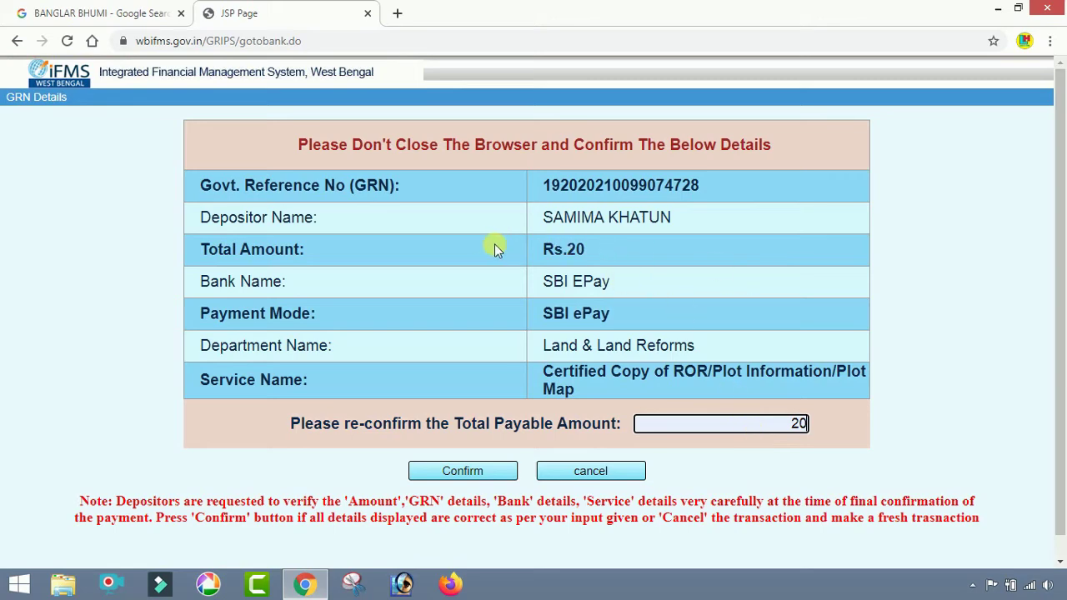
pyautogui.click(498, 472)
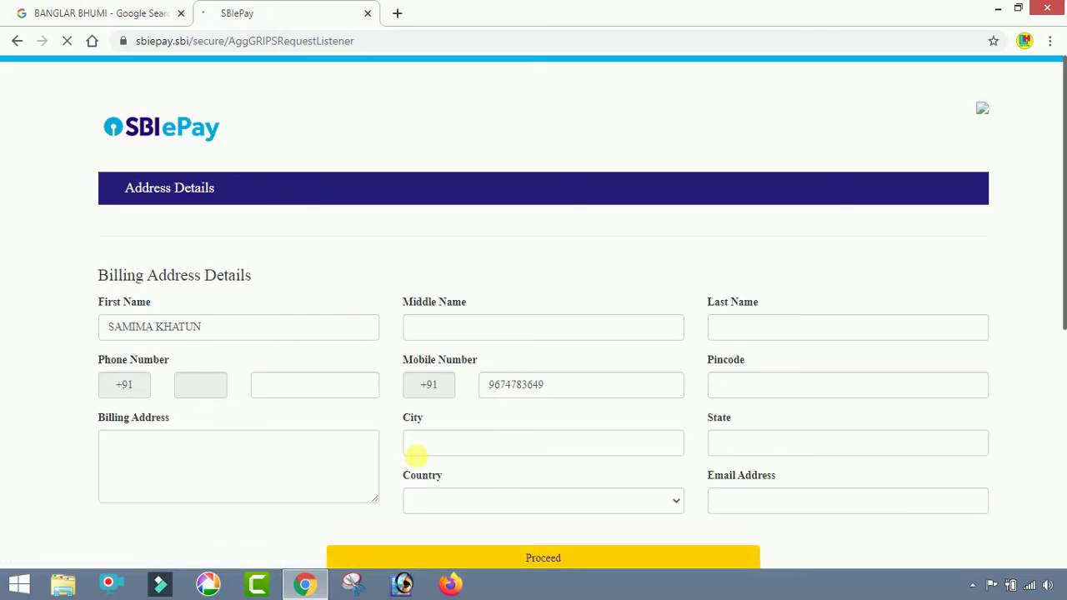
# - Mark the shipping address as the same as the billing address and continue to payment options
pyautogui.scroll(-1, 421, 450)
pyautogui.scroll(-1, 462, 444)
pyautogui.click(341, 440)
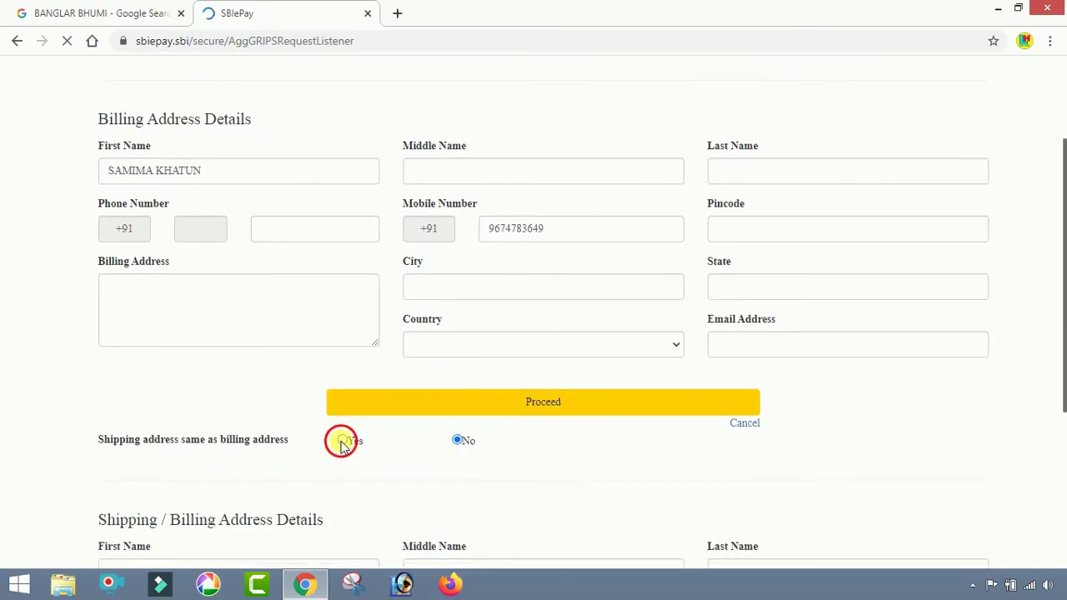
pyautogui.click(481, 415)
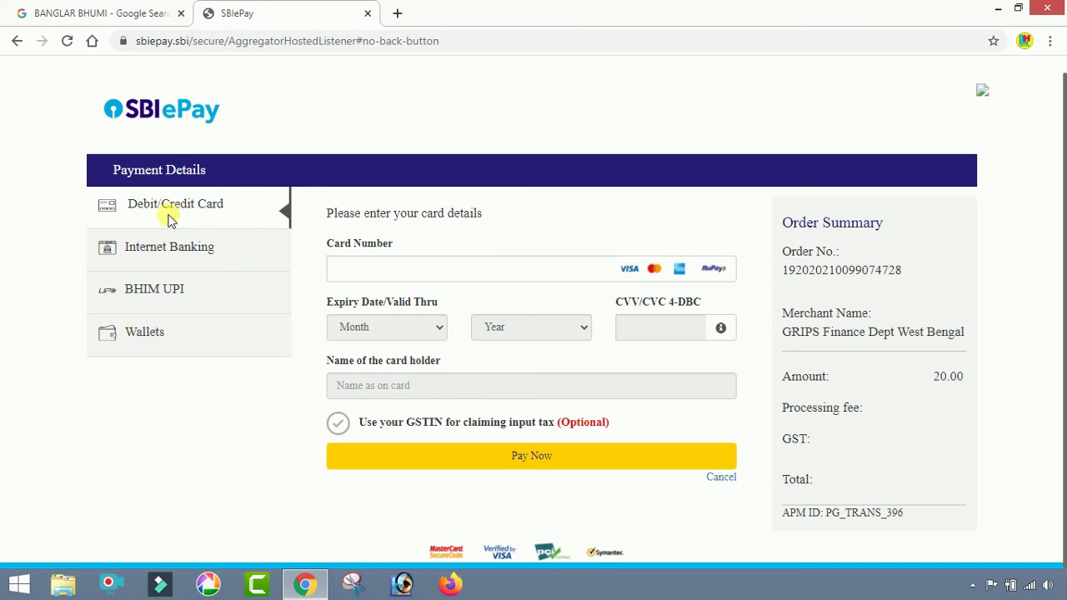
# - Choose BHIM UPI as the payment method after comparing internet banking and wallet
pyautogui.click(166, 252)
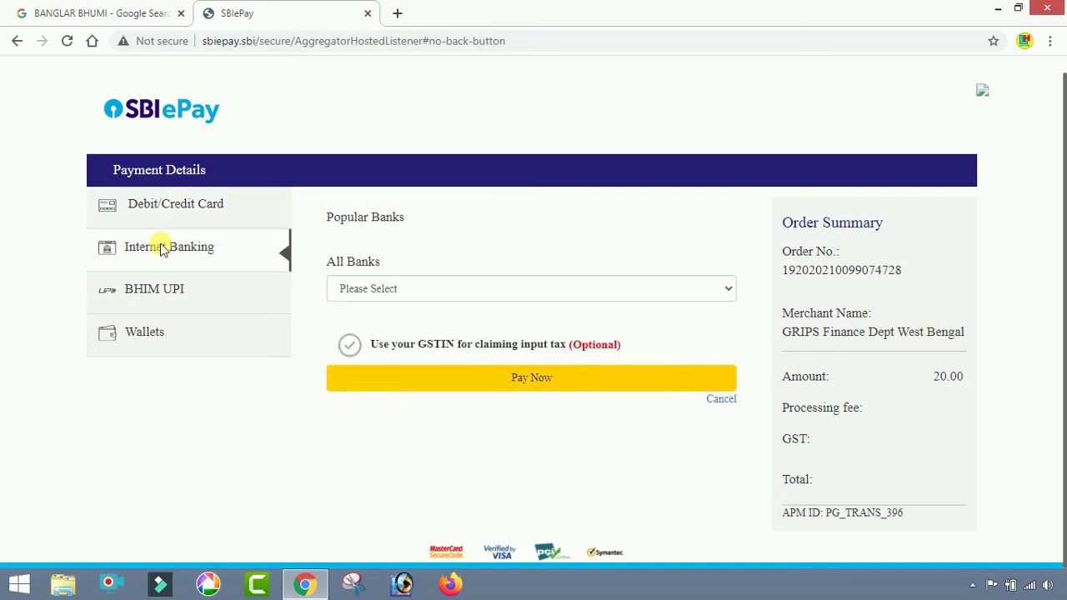
pyautogui.click(142, 296)
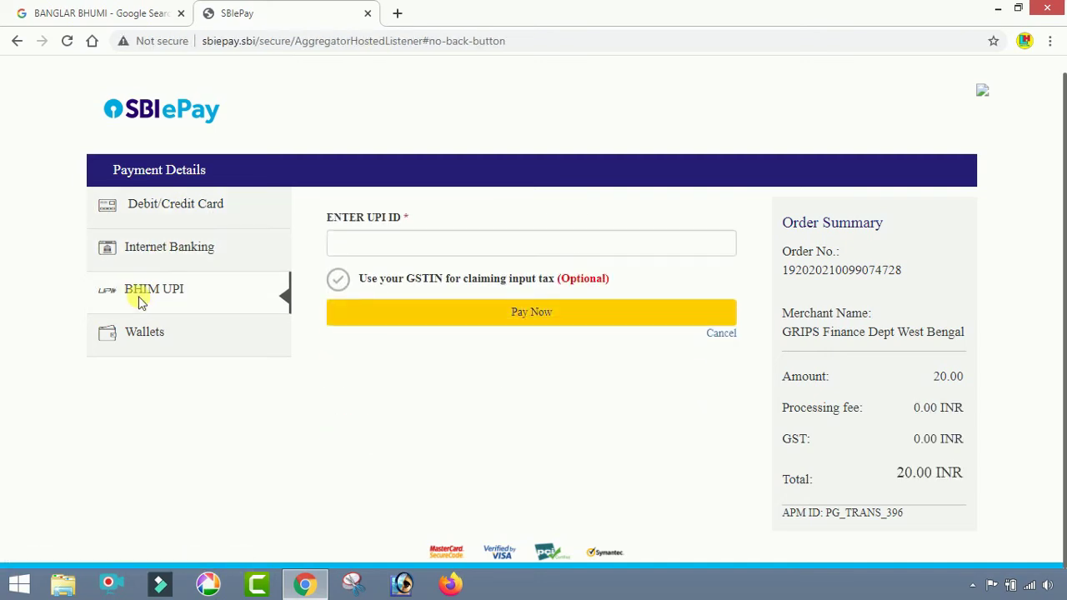
pyautogui.click(134, 338)
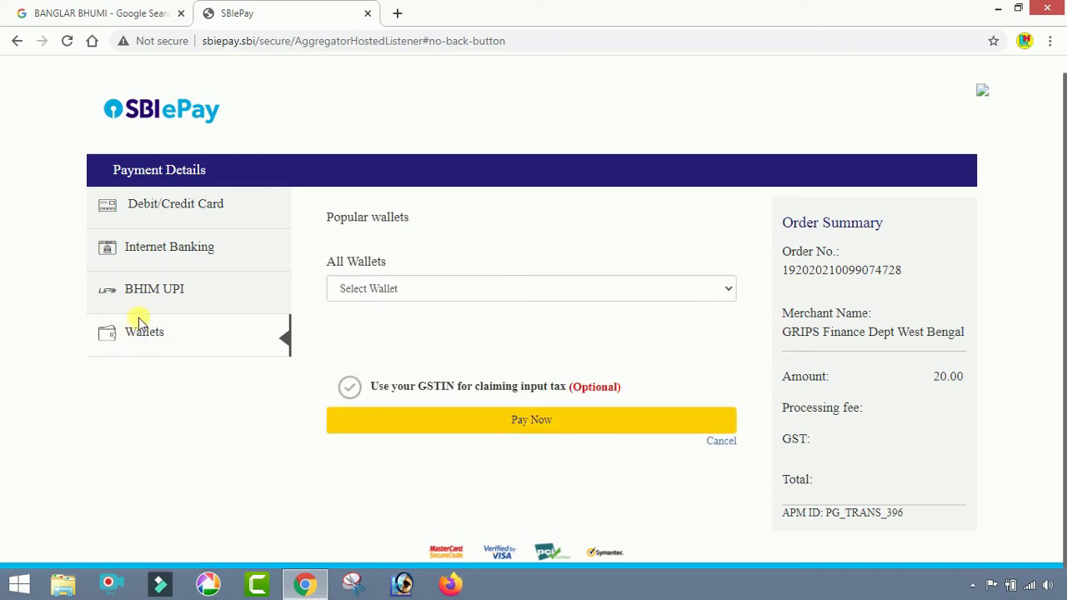
pyautogui.click(148, 297)
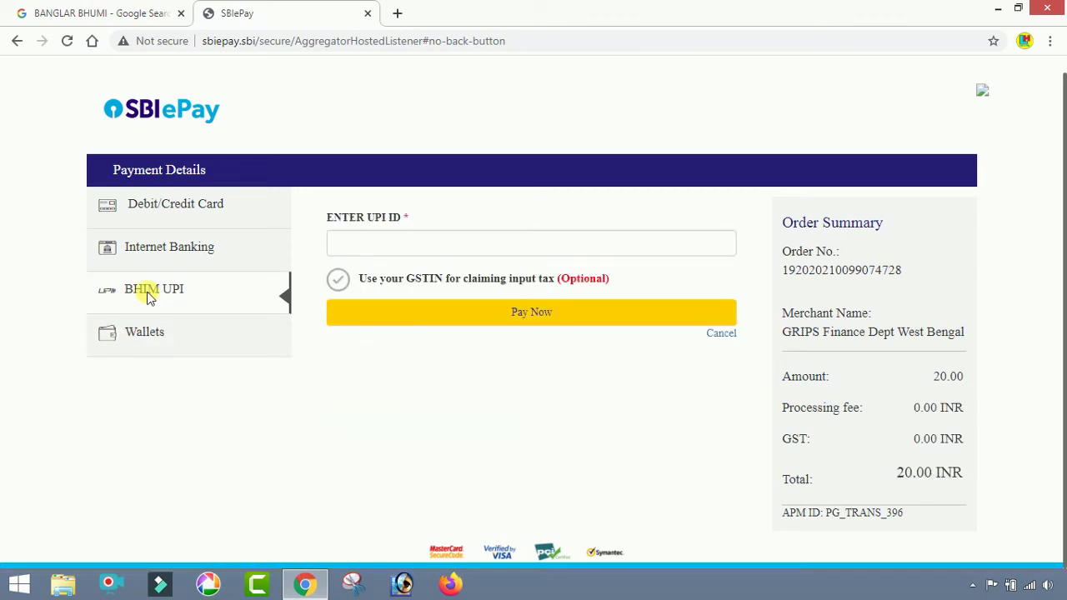
# - Pay the 20 INR fee with the payer's UPI ID, then bring up the paid e-Challan PDF
pyautogui.click(364, 246)
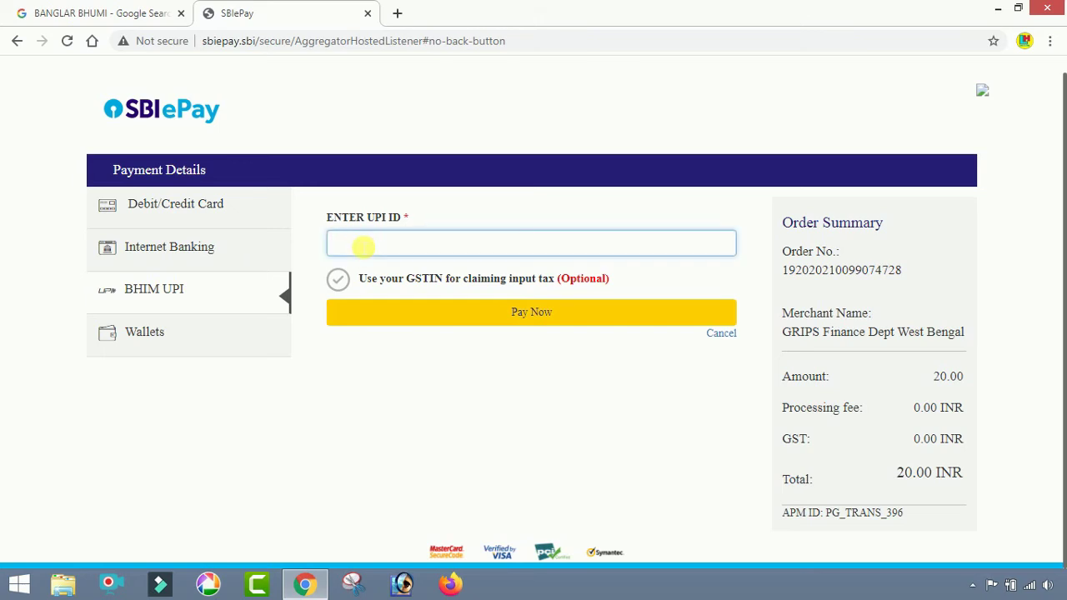
pyautogui.write('9')
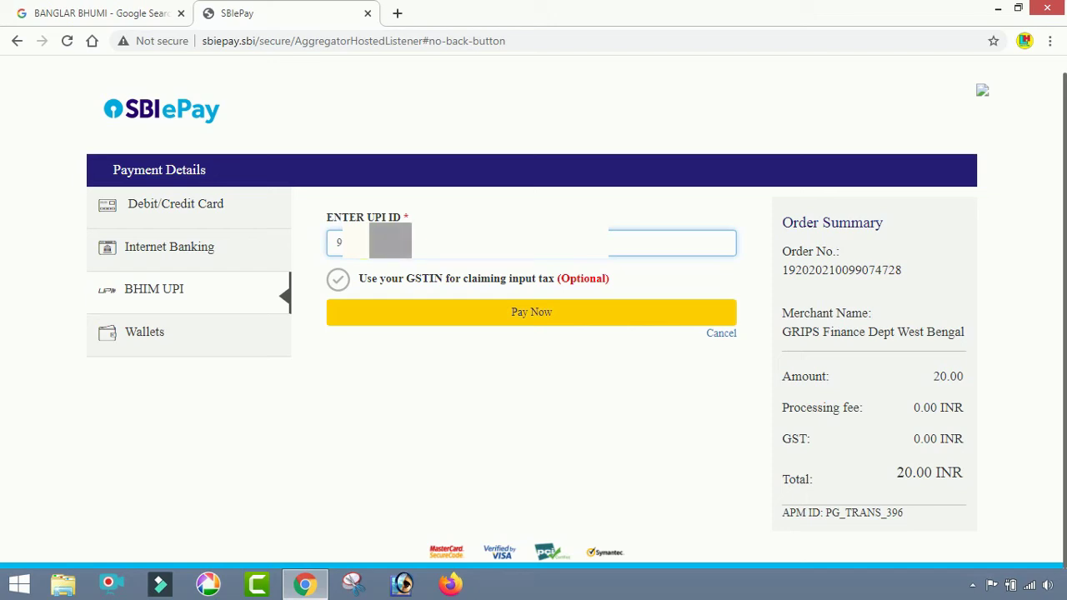
pyautogui.click(522, 313)
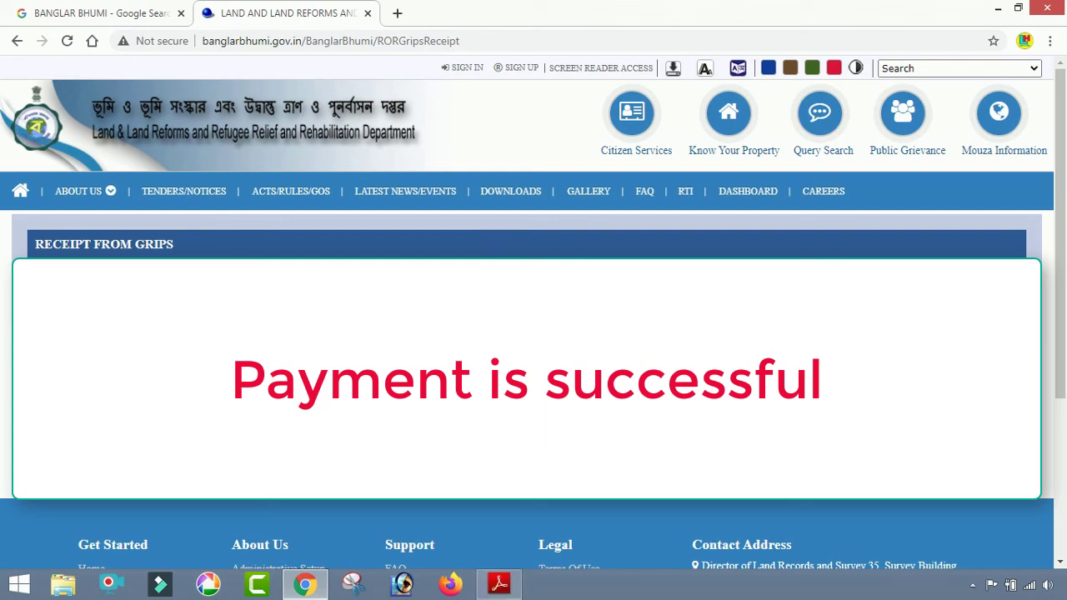
pyautogui.click(500, 587)
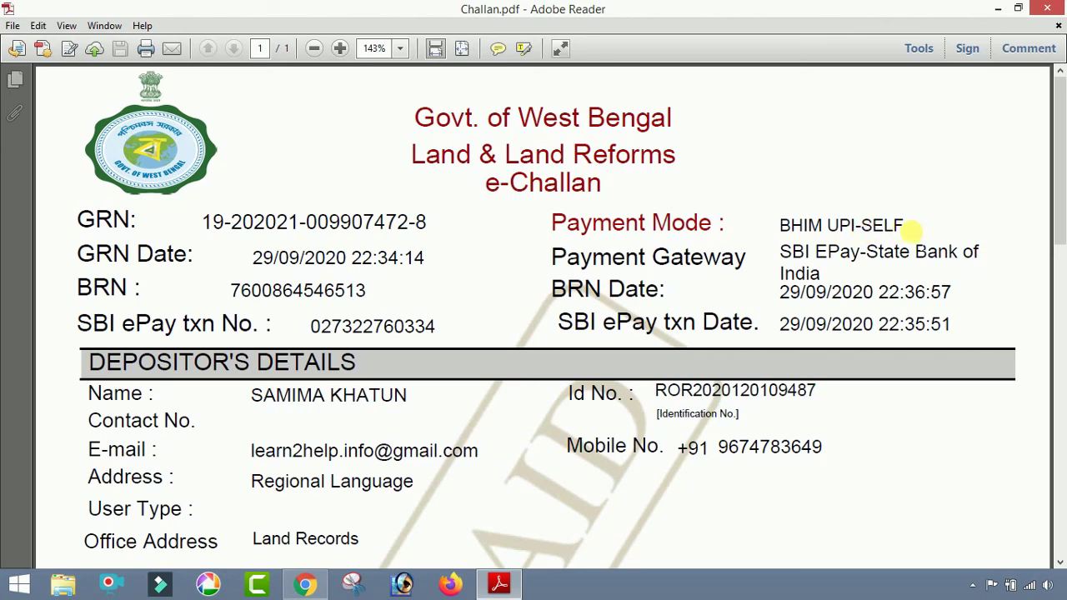
pyautogui.scroll(-2, 596, 255)
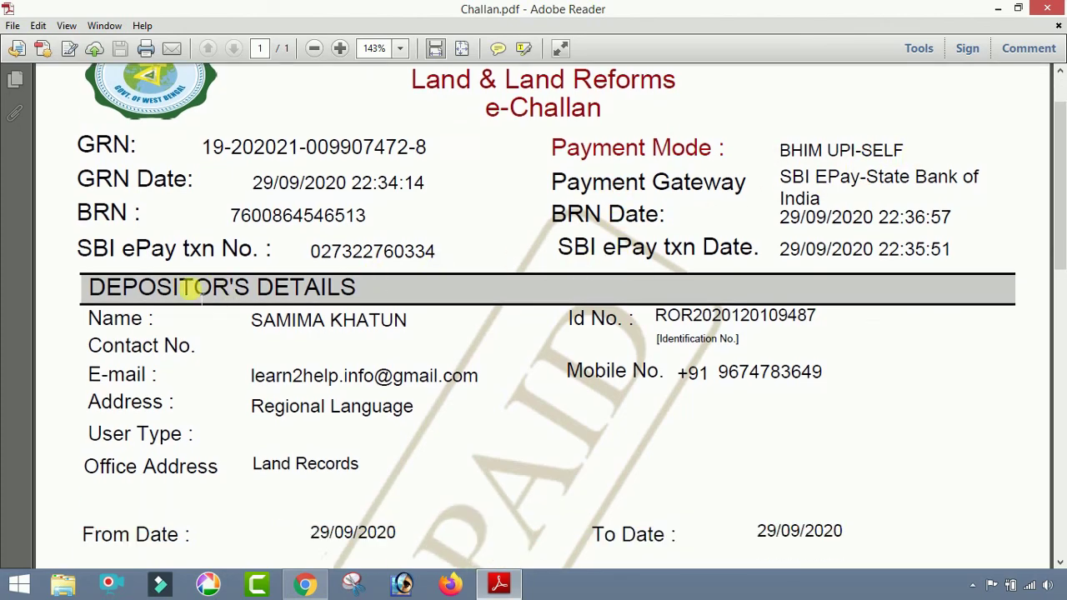
pyautogui.scroll(-2, 454, 333)
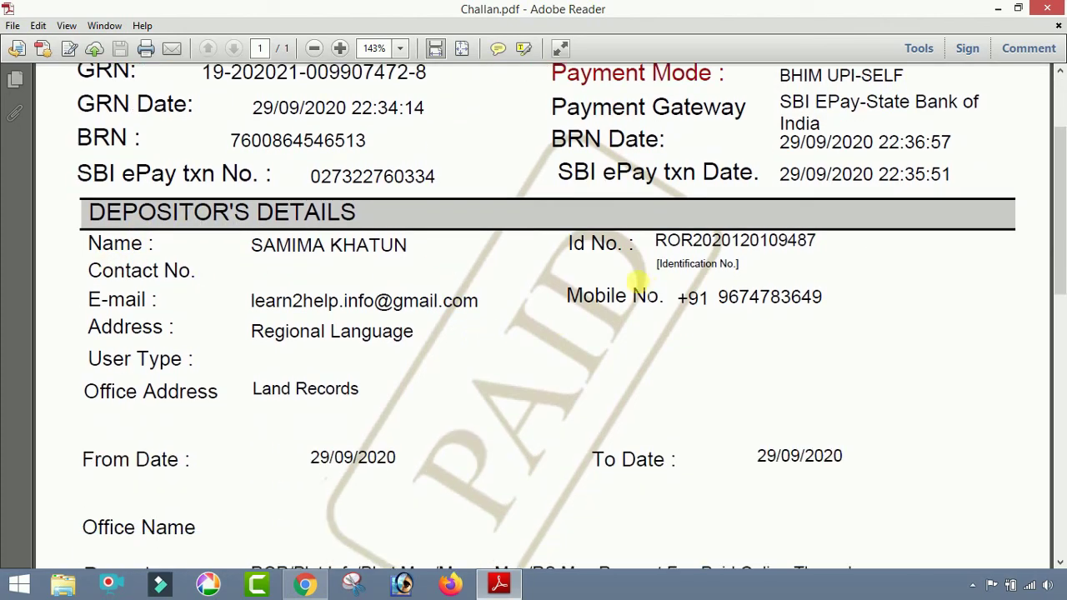
pyautogui.scroll(-5, 407, 275)
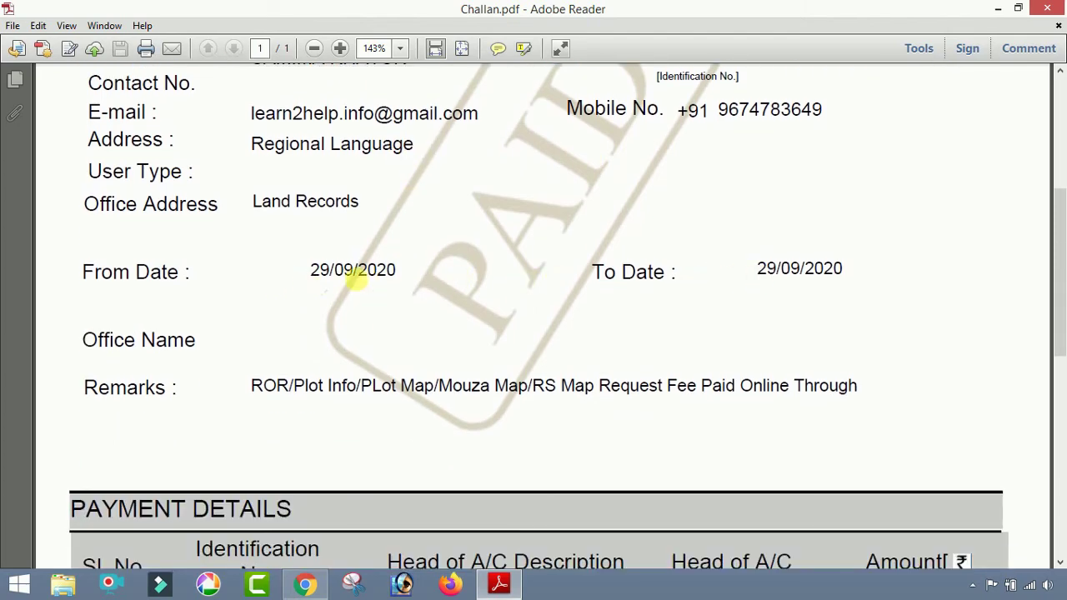
pyautogui.scroll(-1, 354, 280)
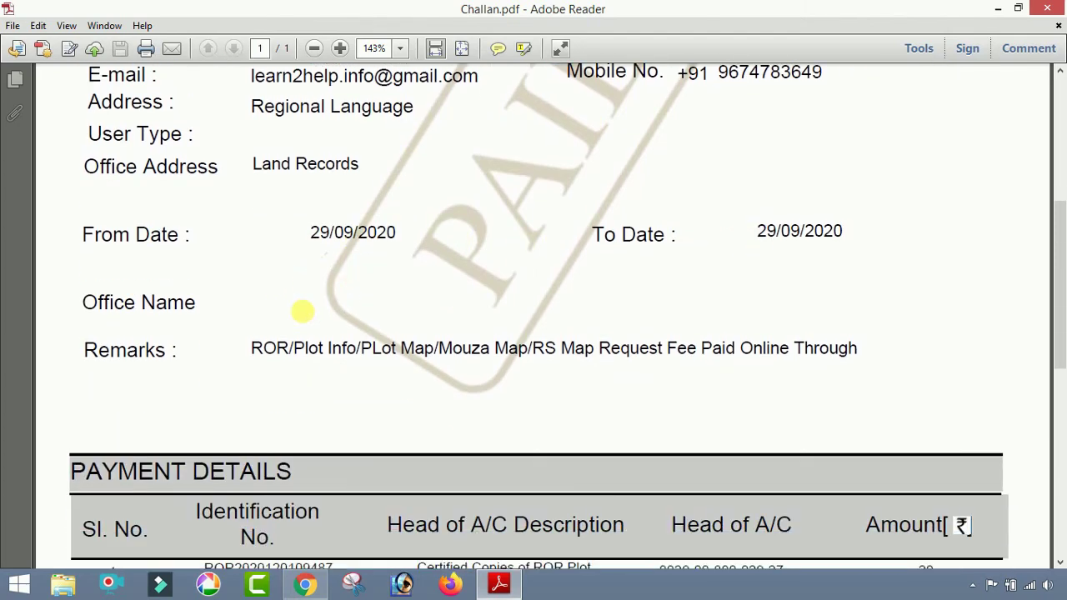
pyautogui.scroll(-3, 700, 369)
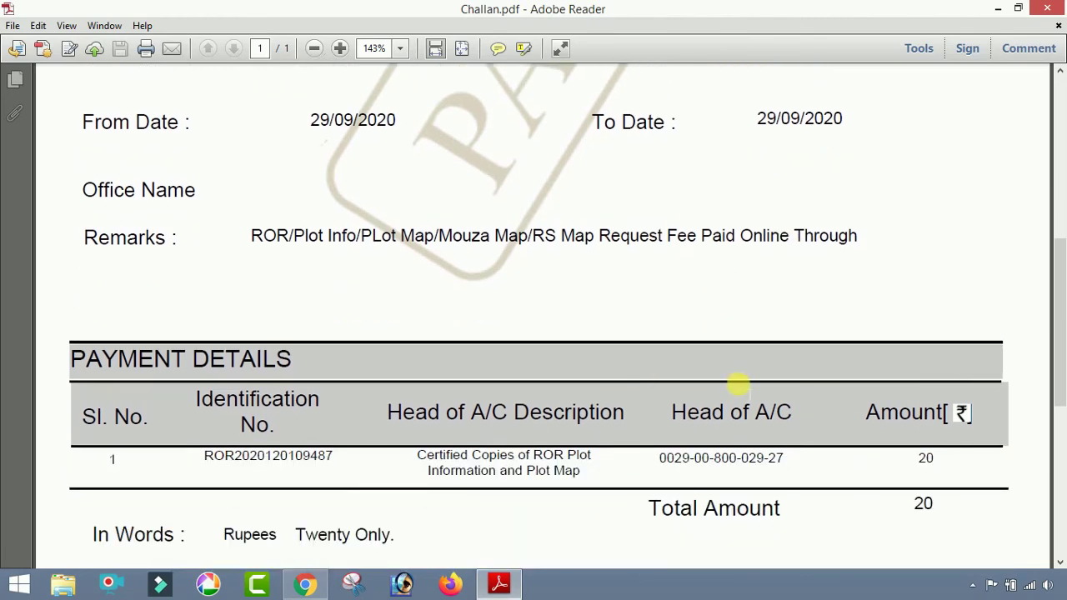
pyautogui.scroll(-3, 738, 383)
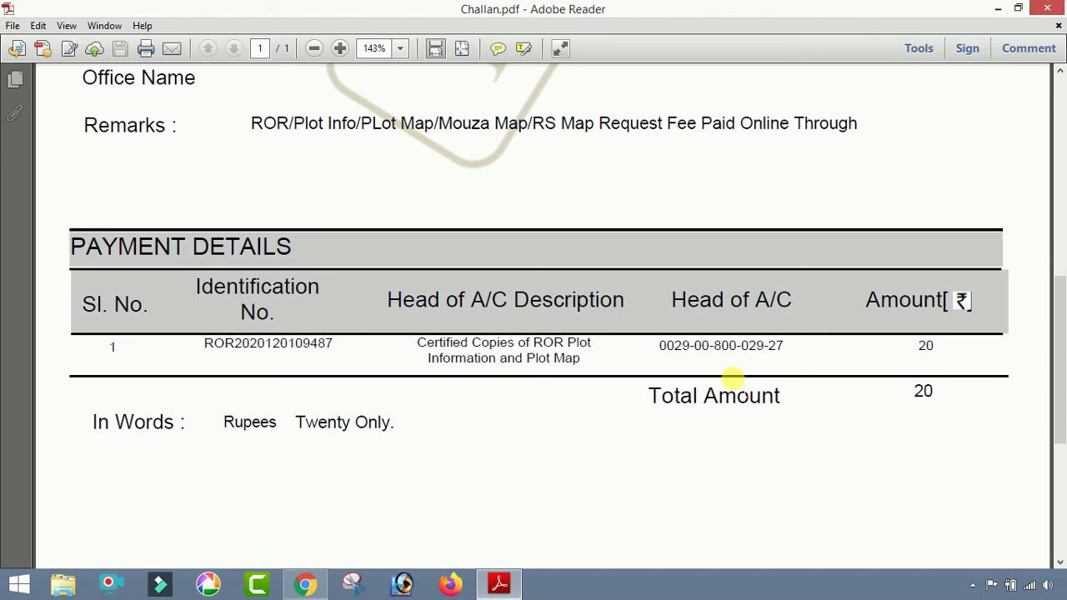
pyautogui.scroll(11, 732, 380)
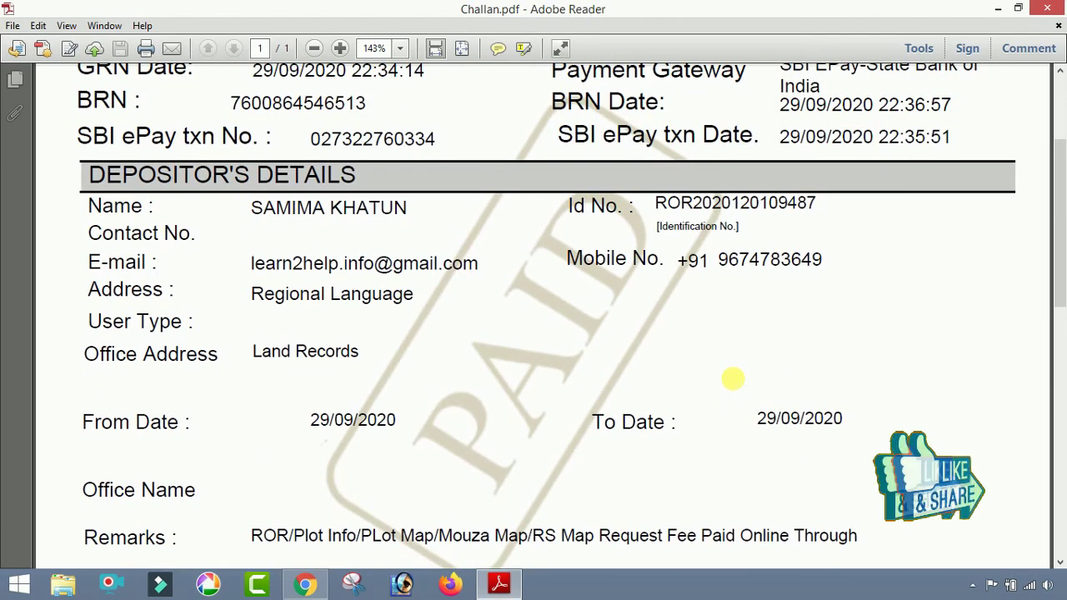
pyautogui.scroll(4, 729, 376)
pyautogui.scroll(1, 729, 376)
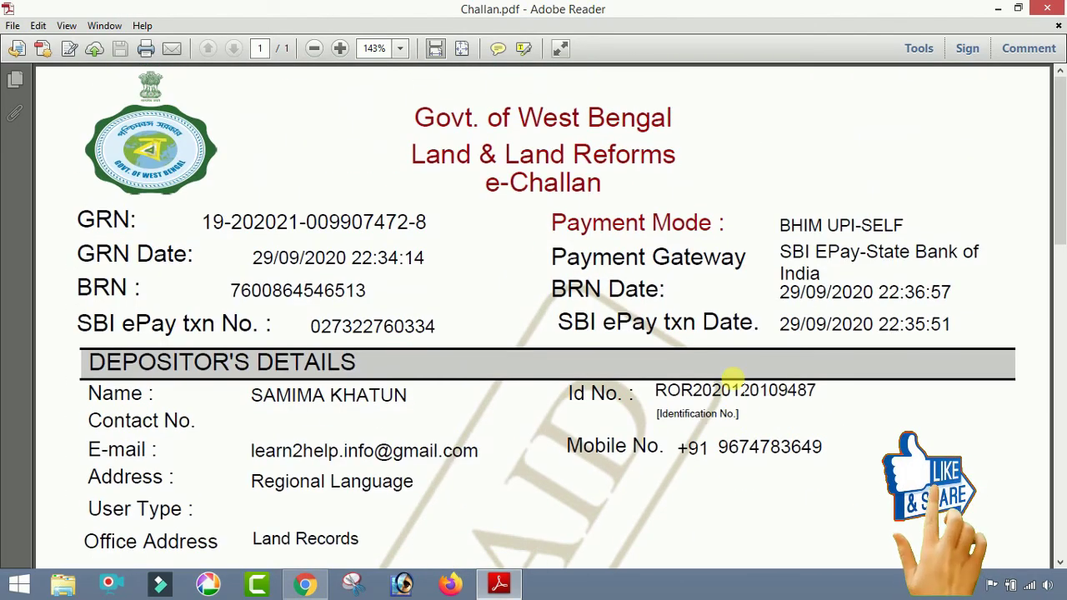